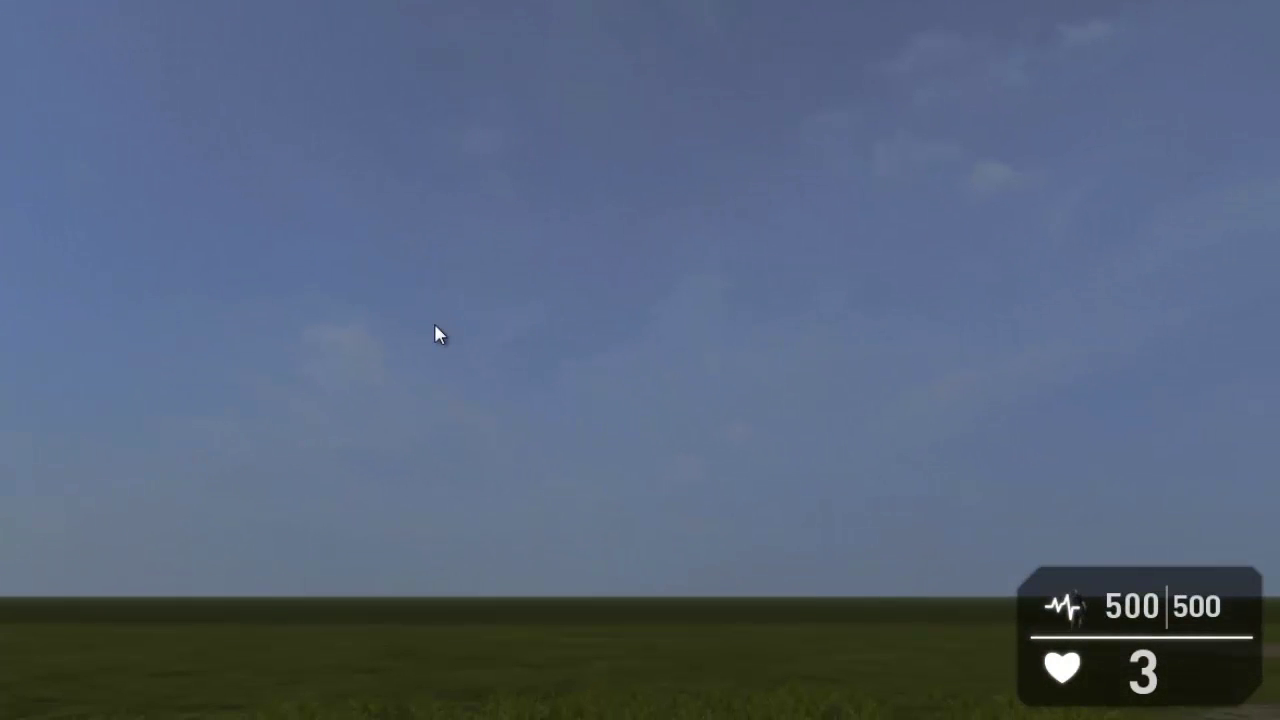
Step: Open the in-game settings, set the world's Sky Type to cloudy, and return to the level to view it
key(Tab)
key(Tab)
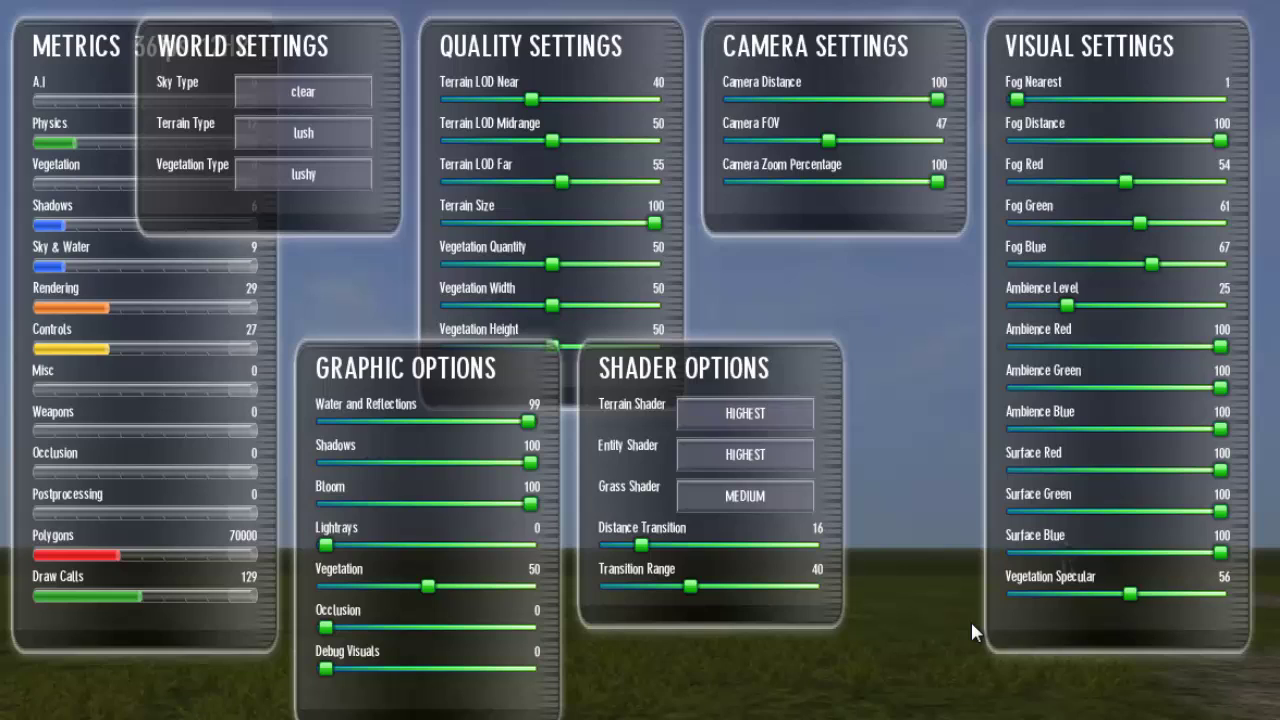
click(280, 92)
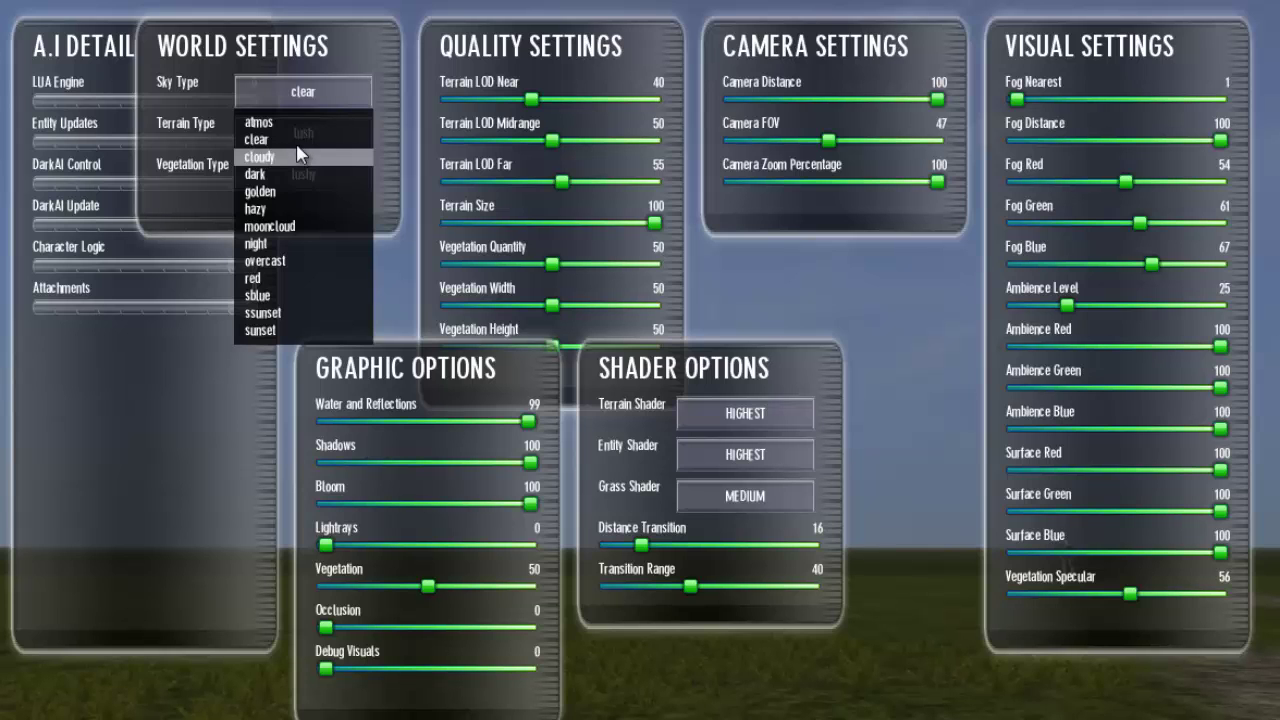
click(297, 153)
key(Tab)
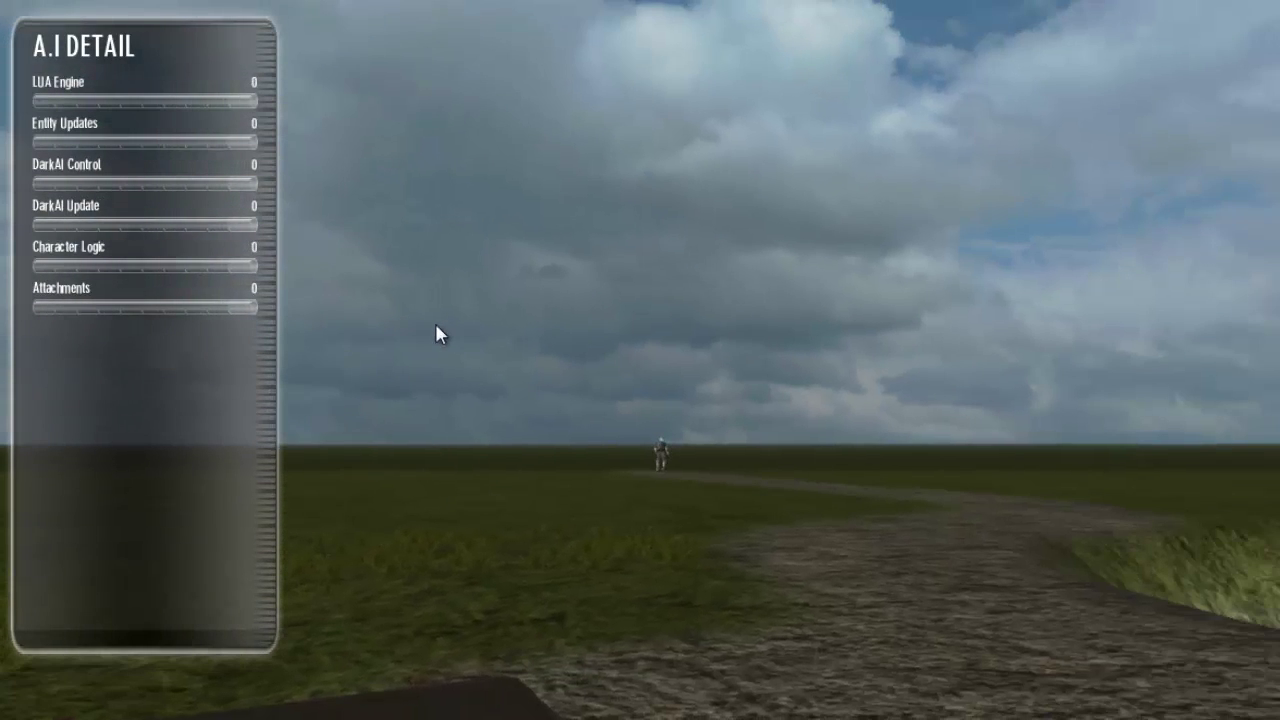
Step: Change the world's Sky Type to mooncloud and view the sky in the level
key(Tab)
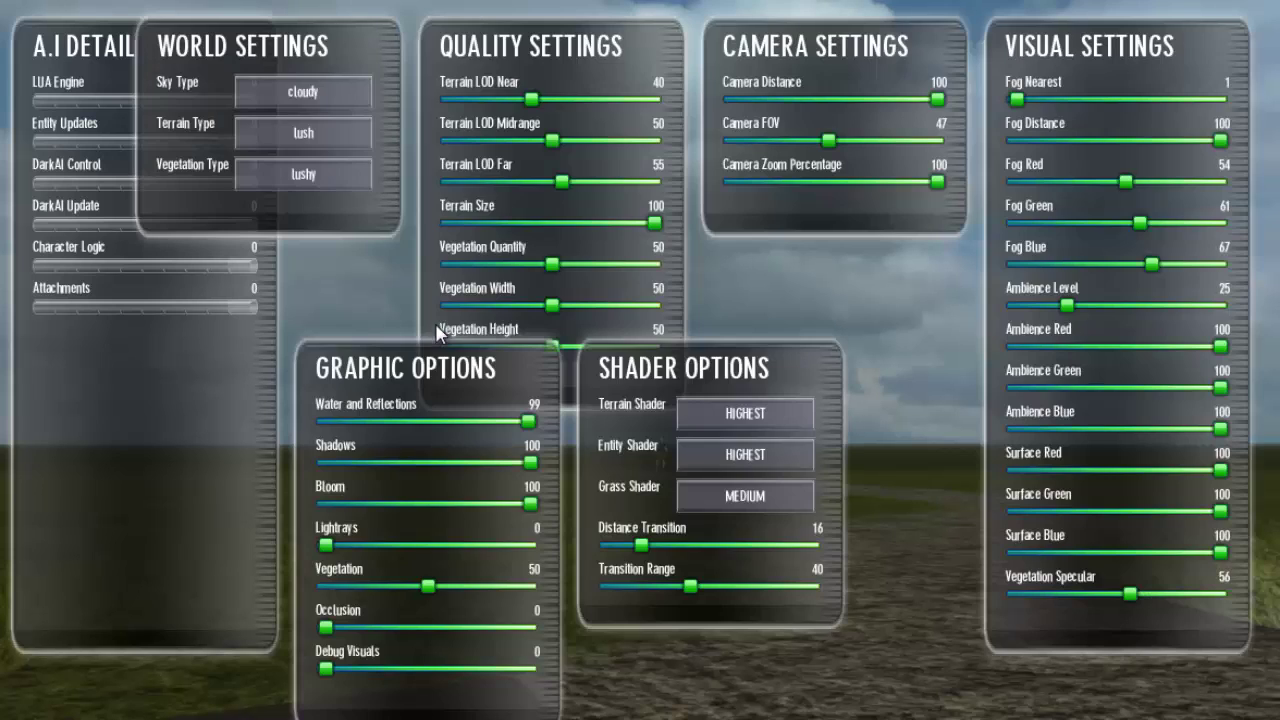
click(330, 108)
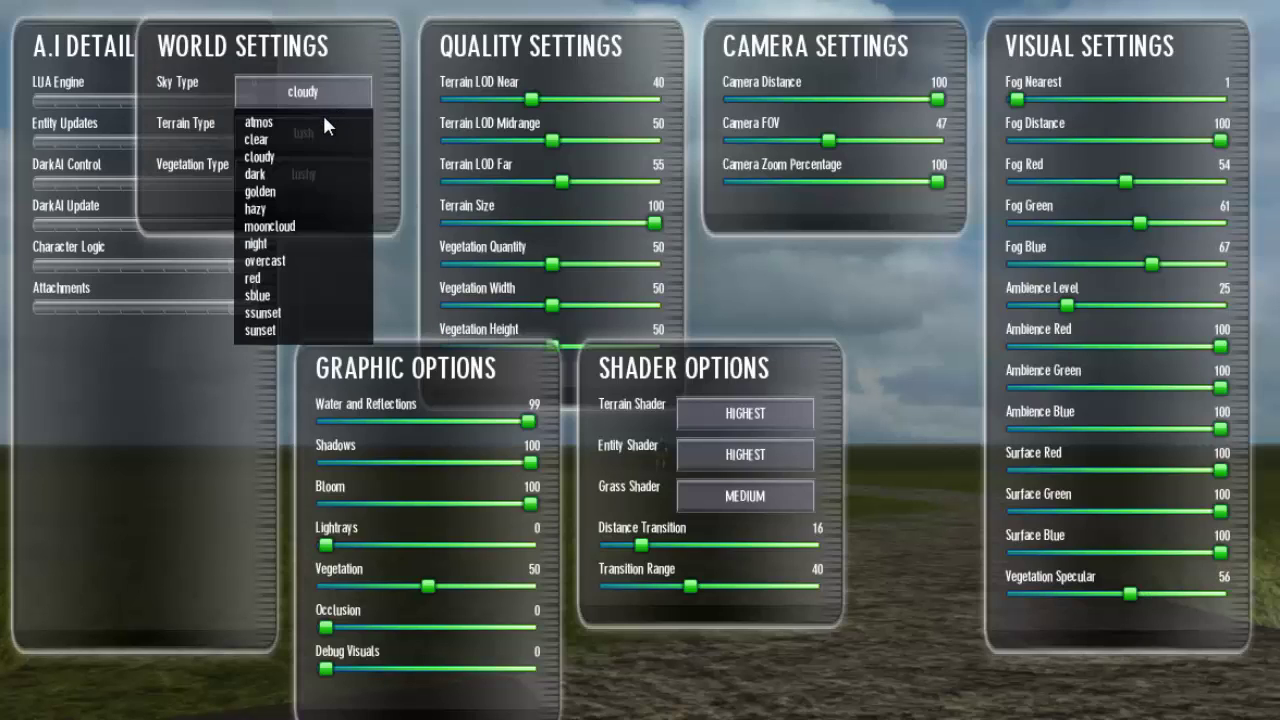
click(297, 229)
key(Tab)
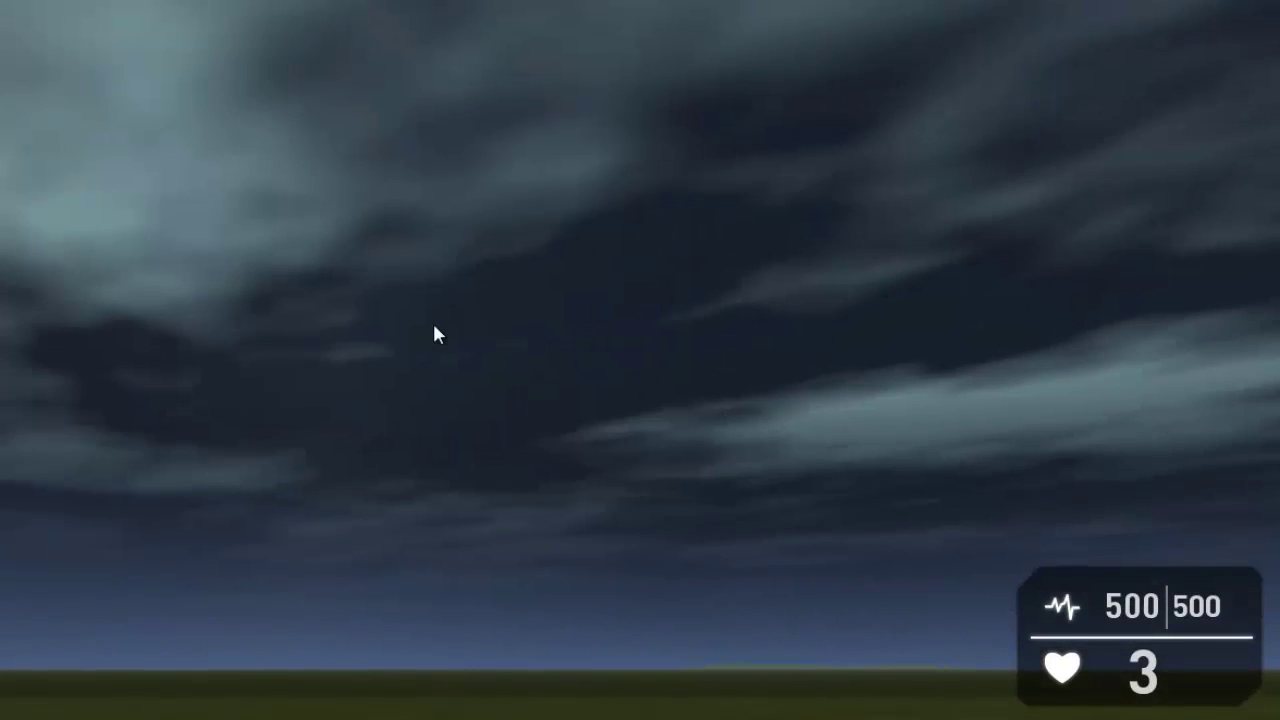
Step: Change the world's Sky Type to golden and view the sky in the level
key(Tab)
key(Tab)
click(304, 131)
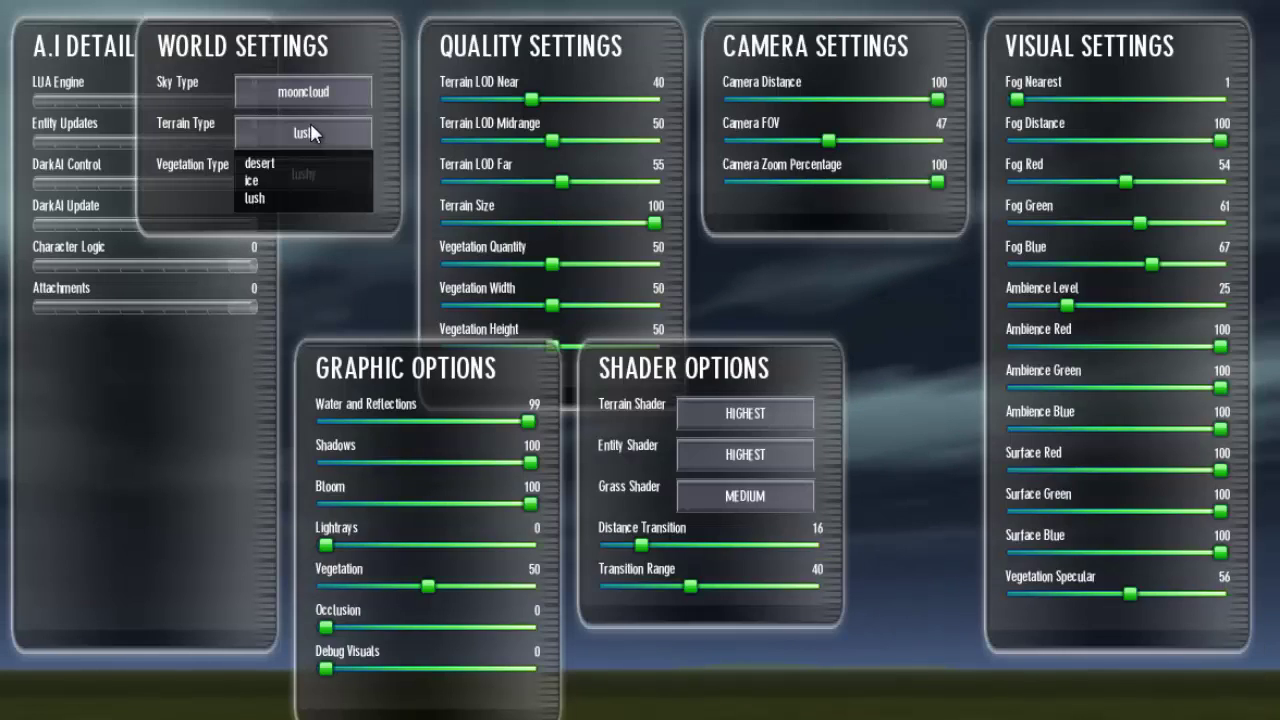
click(324, 82)
click(325, 88)
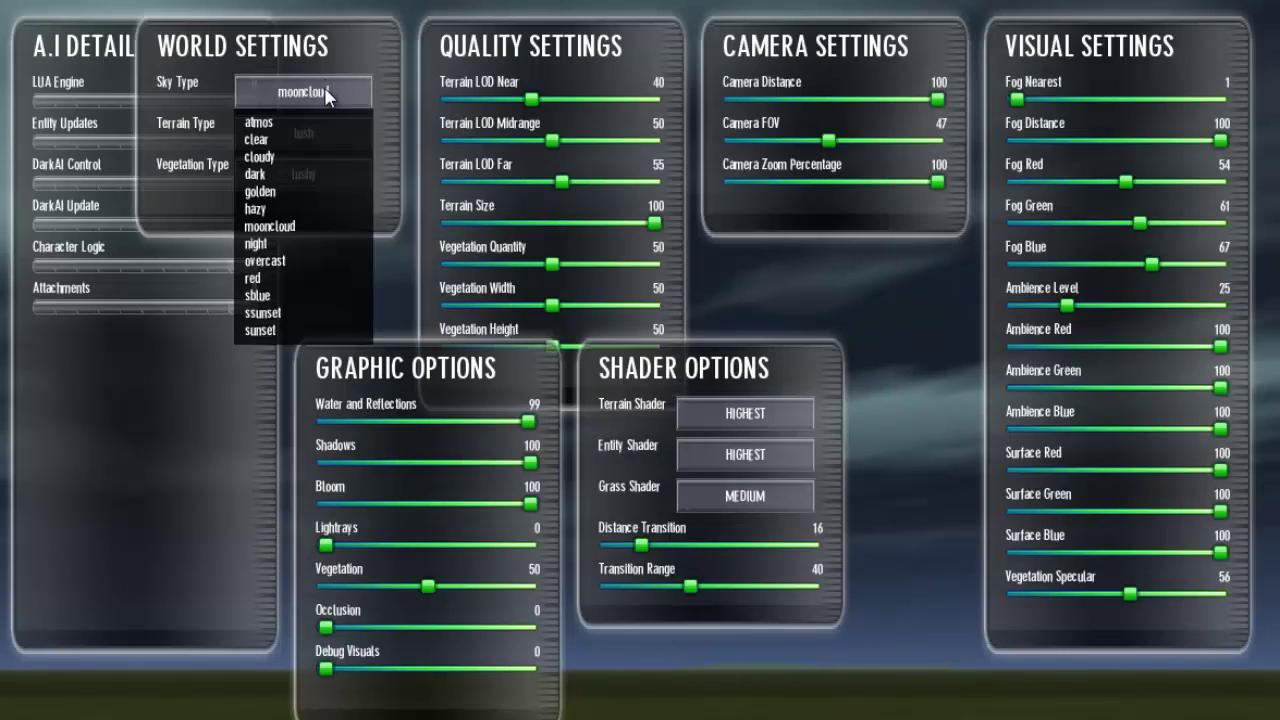
click(301, 192)
key(Tab)
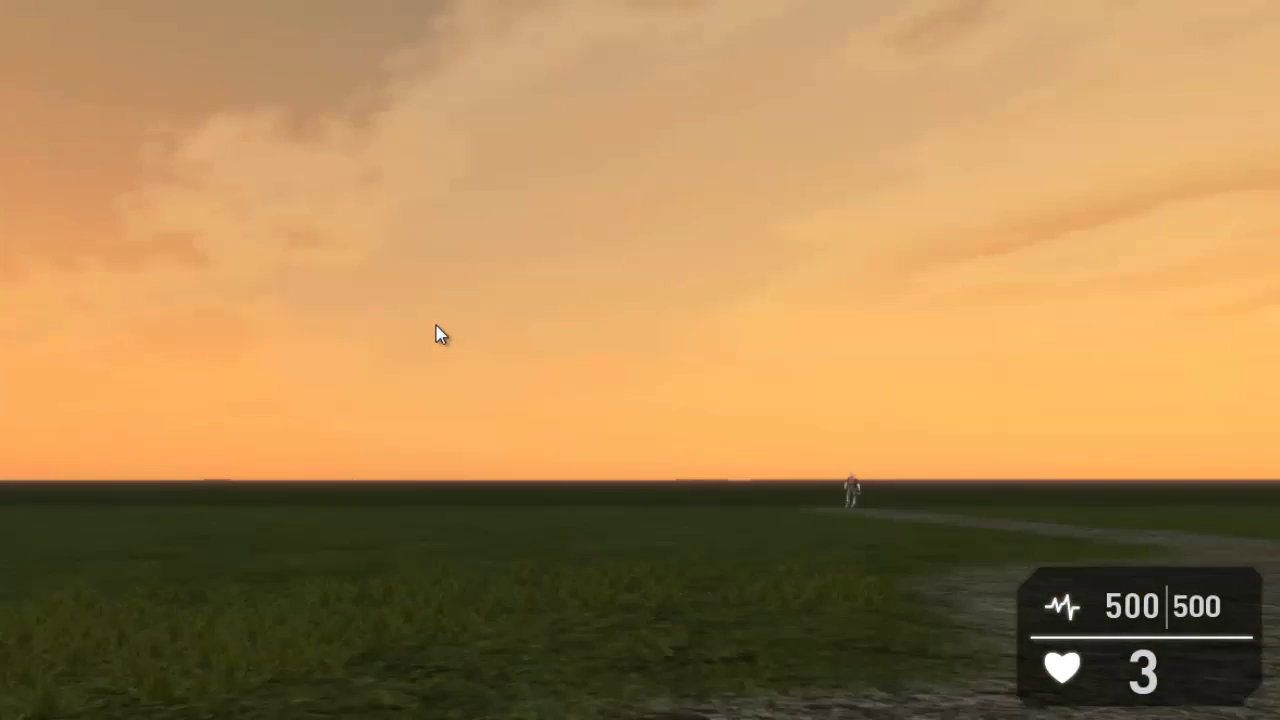
Step: Change the world's Sky Type to night and view the level
key(Tab)
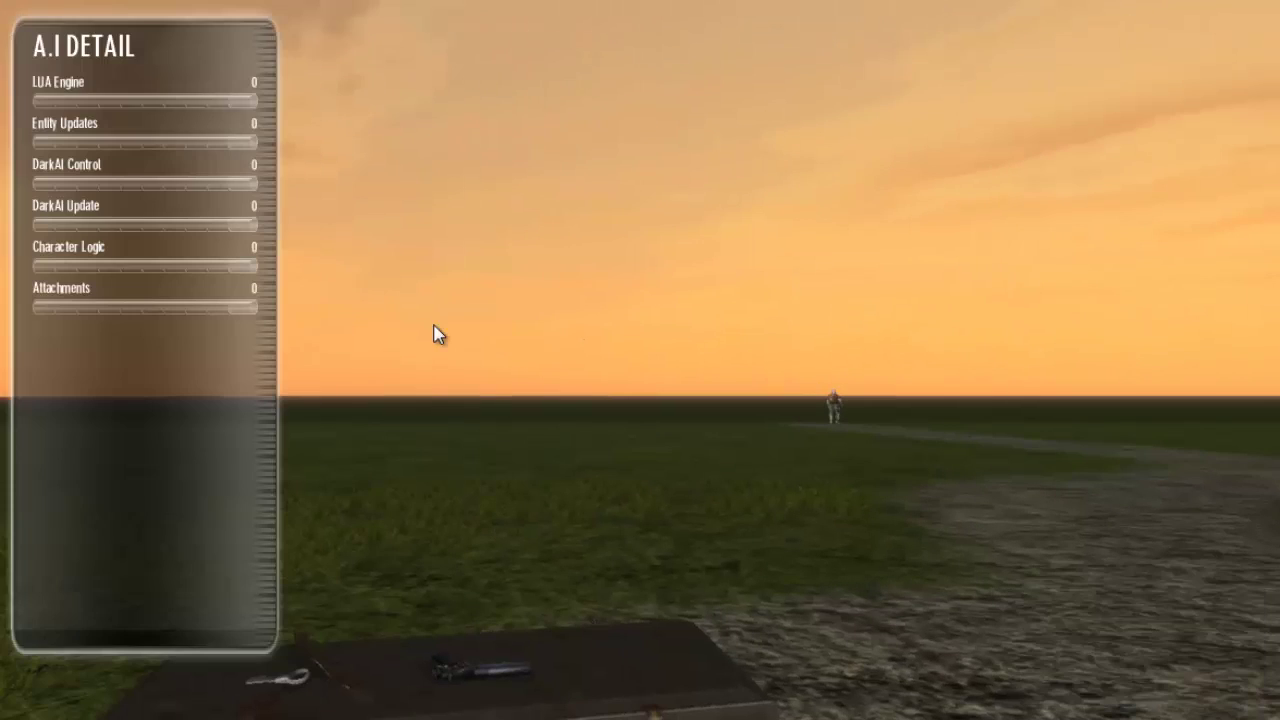
key(Tab)
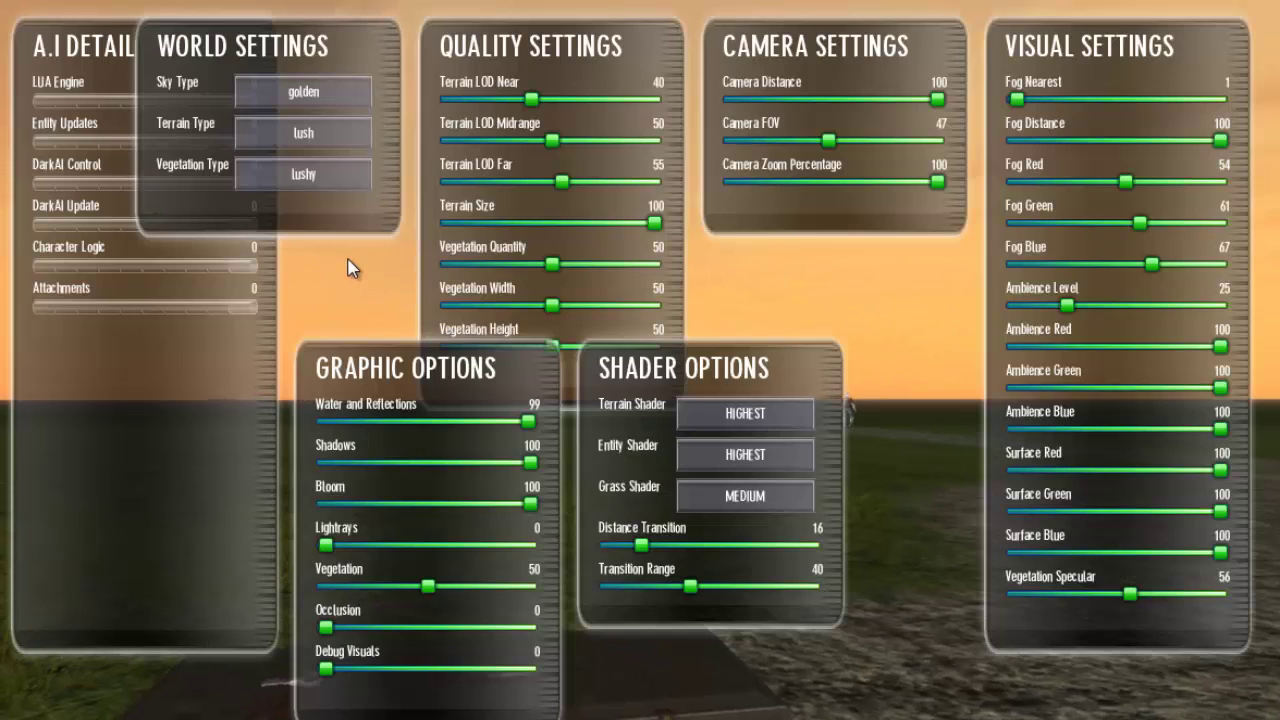
click(301, 97)
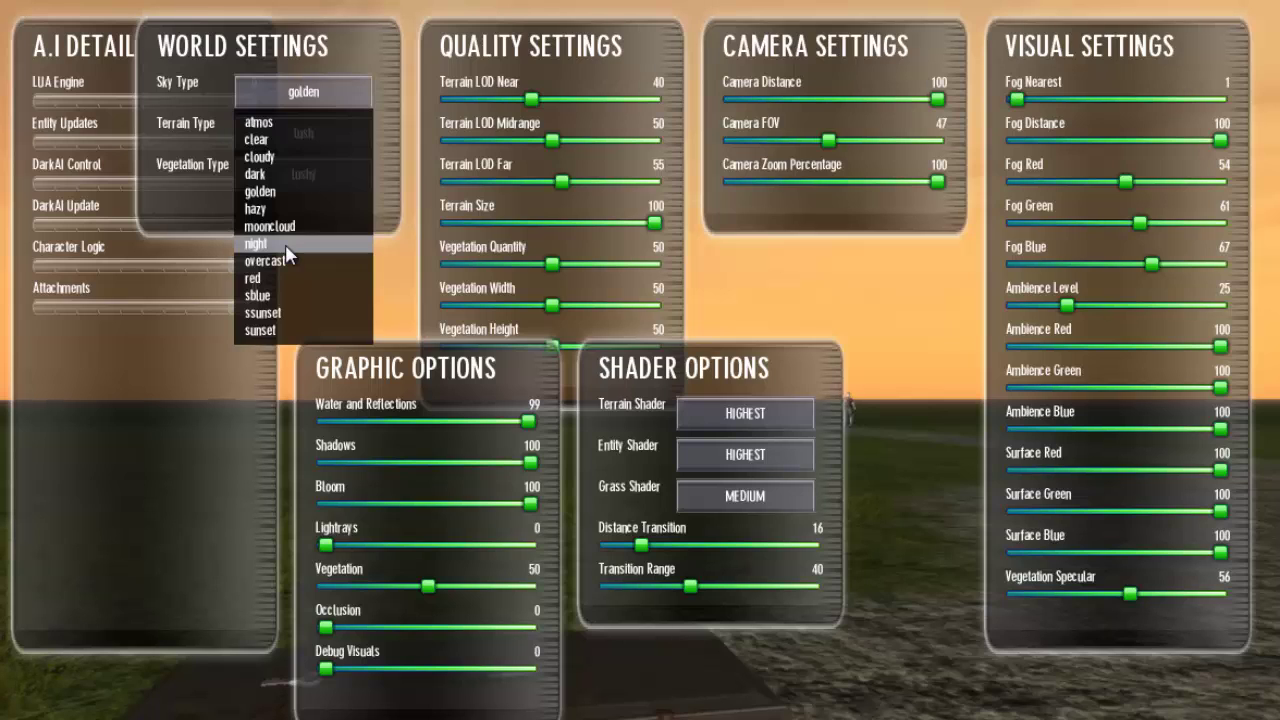
click(288, 256)
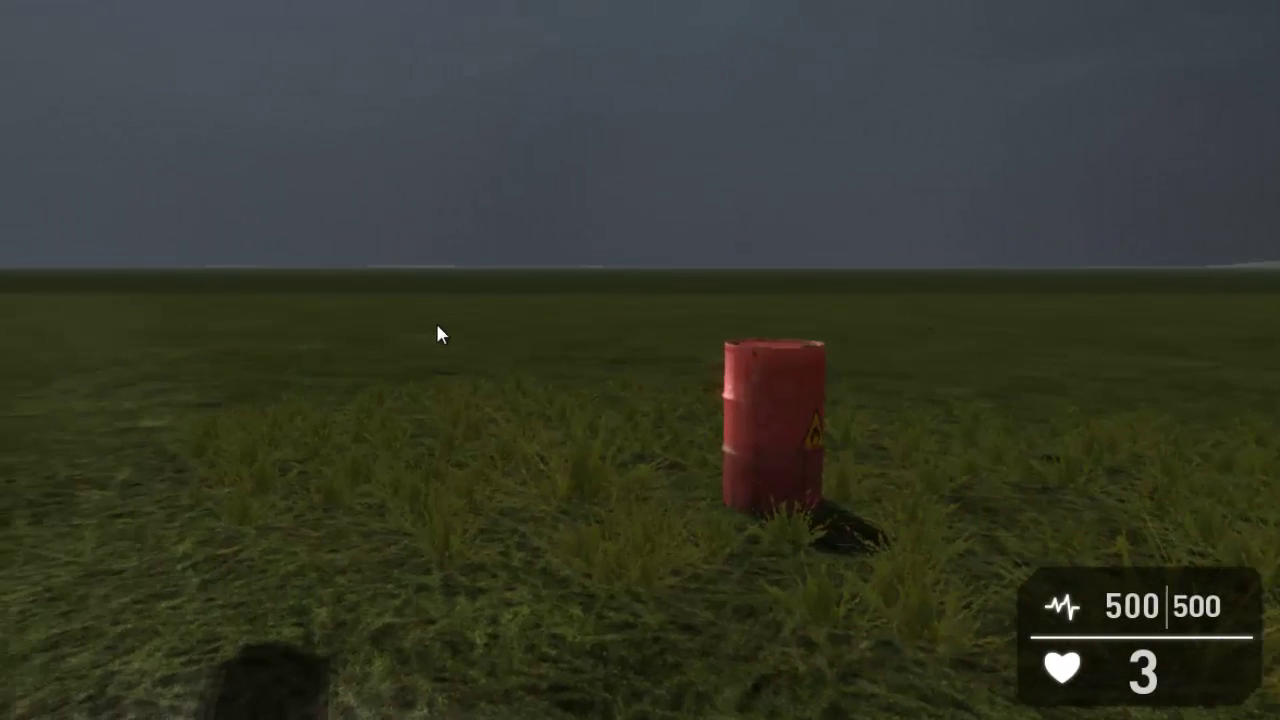
Step: Raise Fog Nearest to 99 in the visual settings and check the fog in the level
key(Tab)
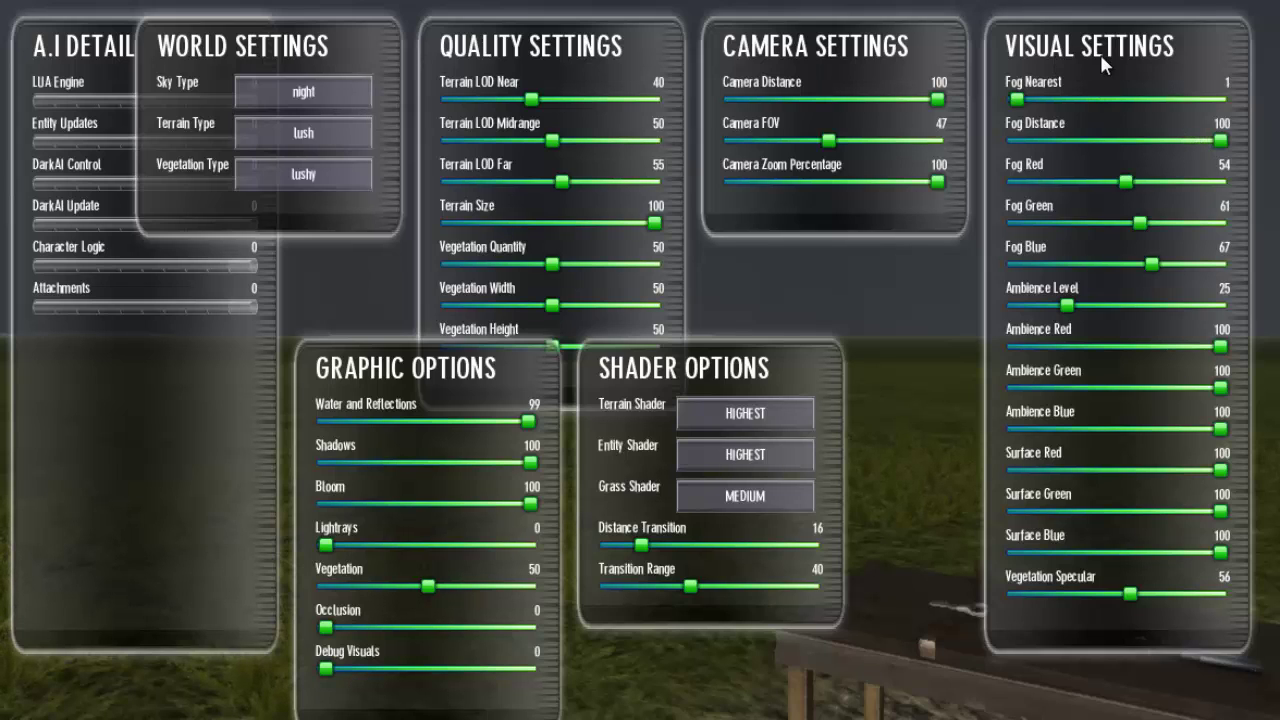
click(1020, 99)
drag(1016, 99, 1222, 100)
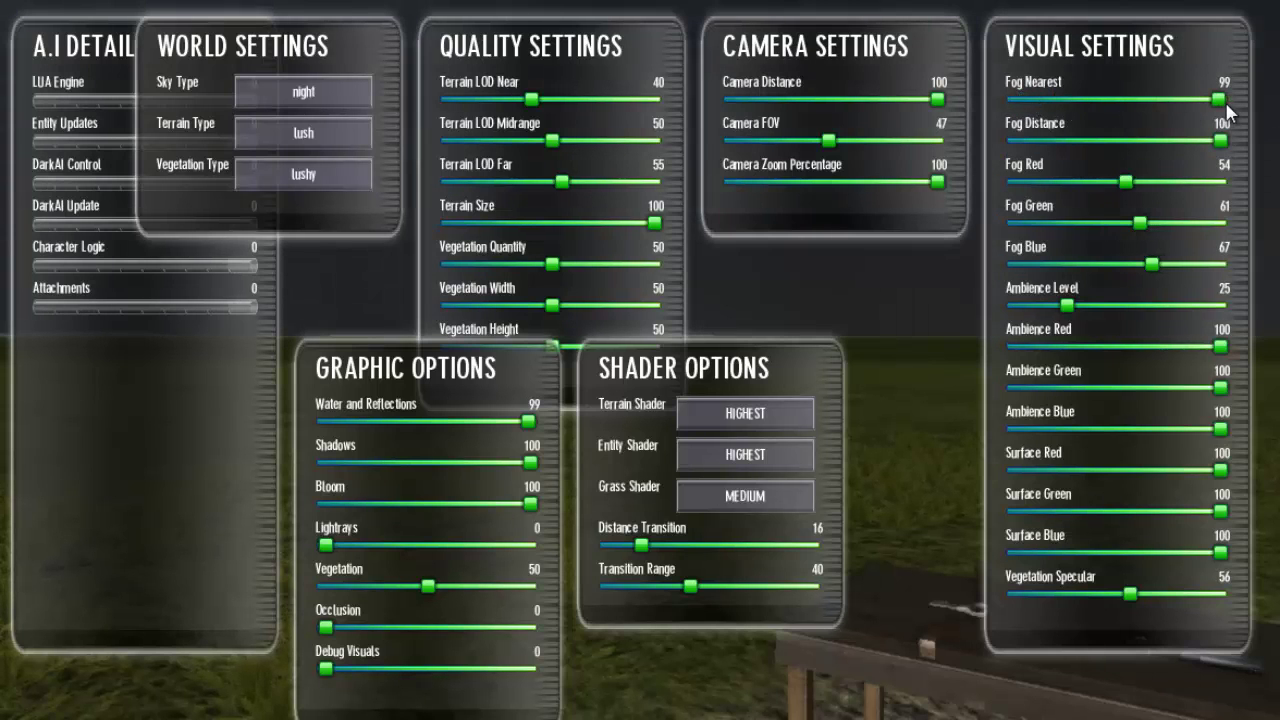
key(Tab)
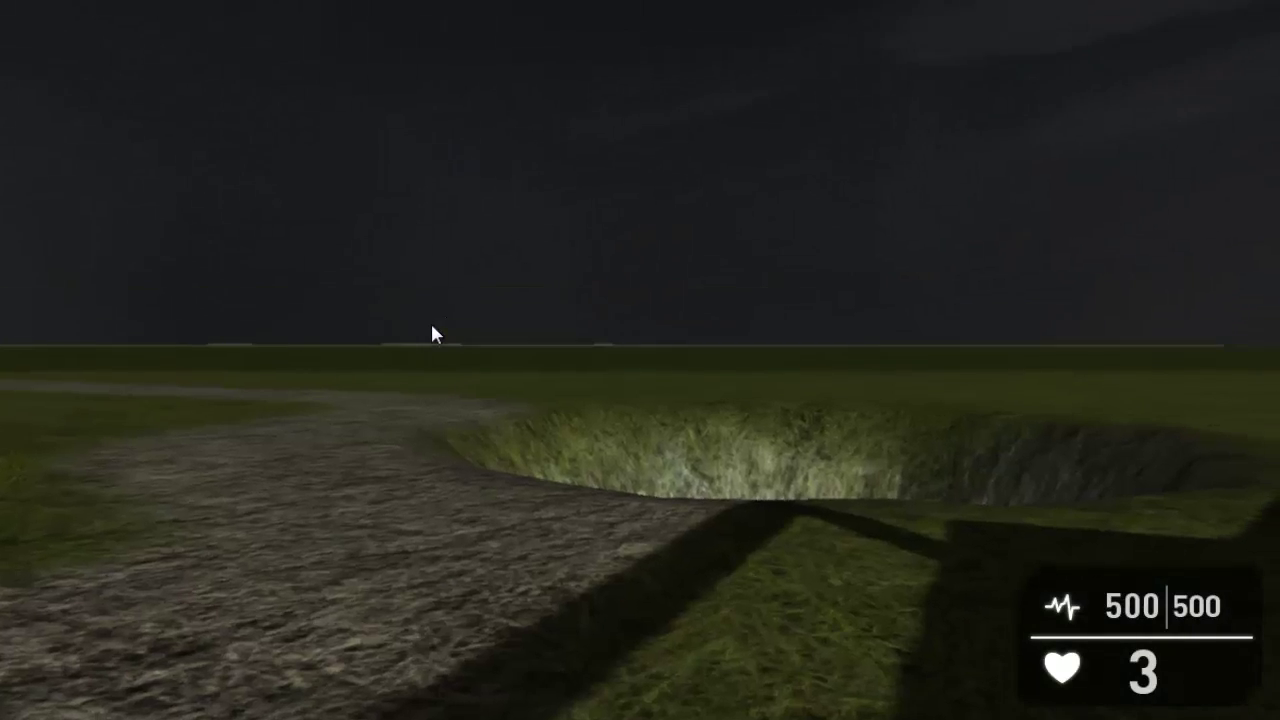
Step: Set Fog Nearest to 0 and Fog Distance to 30 in the visual settings
key(Tab)
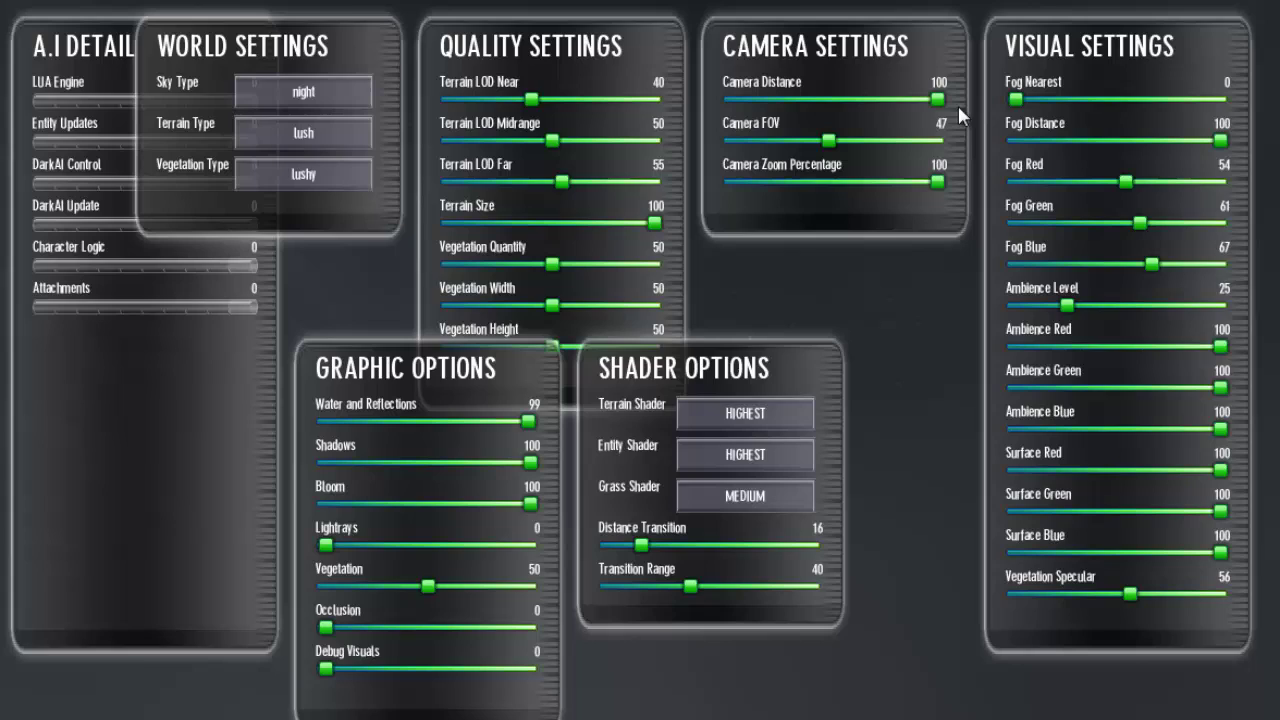
key(Tab)
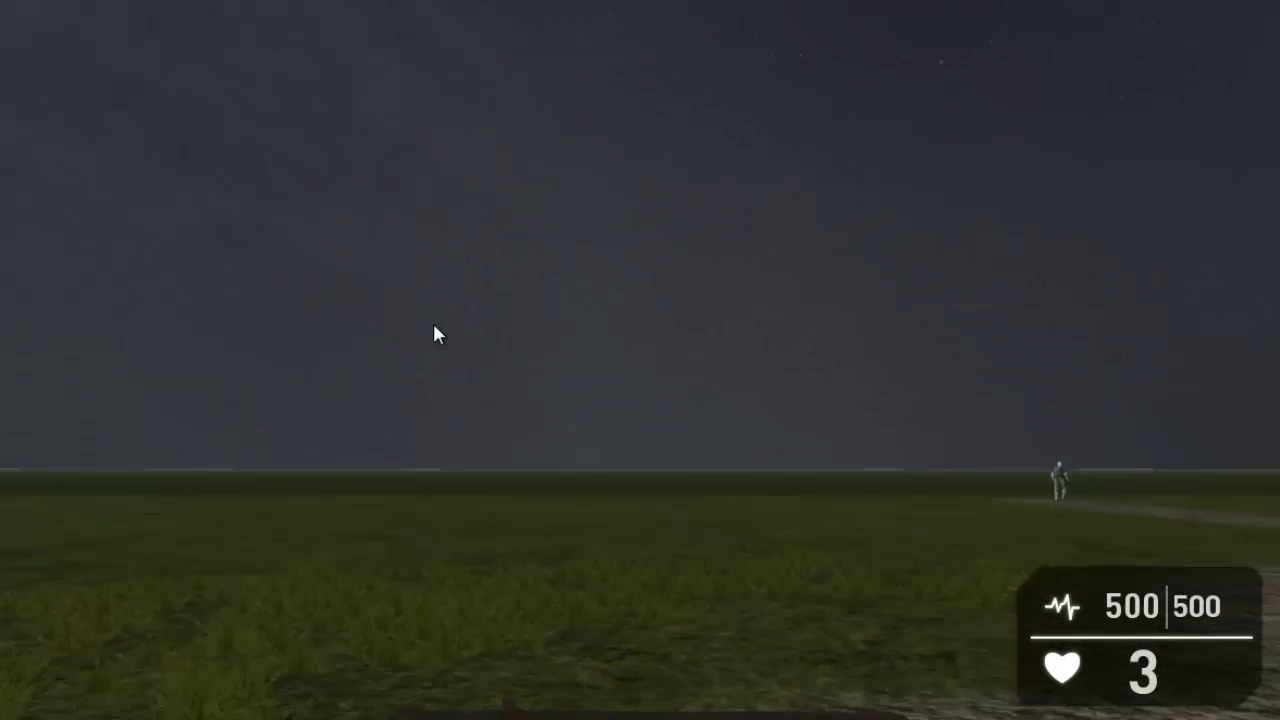
key(Tab)
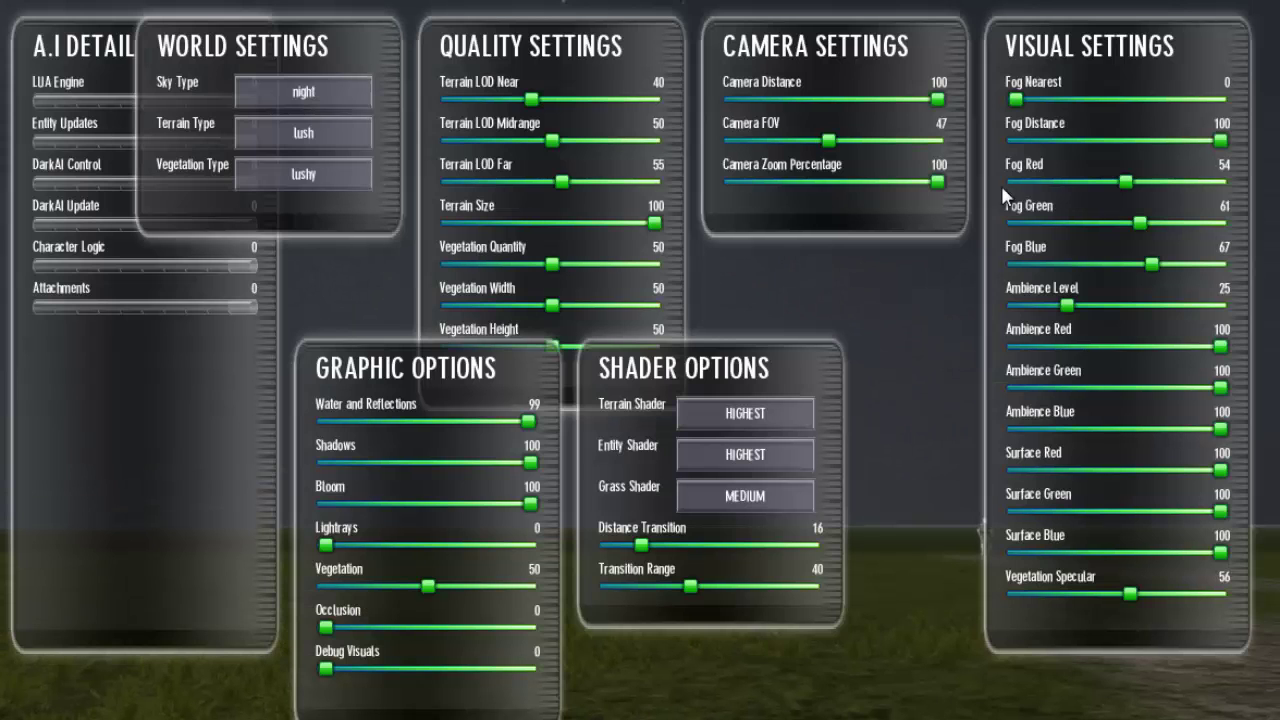
drag(1017, 100, 950, 97)
drag(1208, 143, 1079, 147)
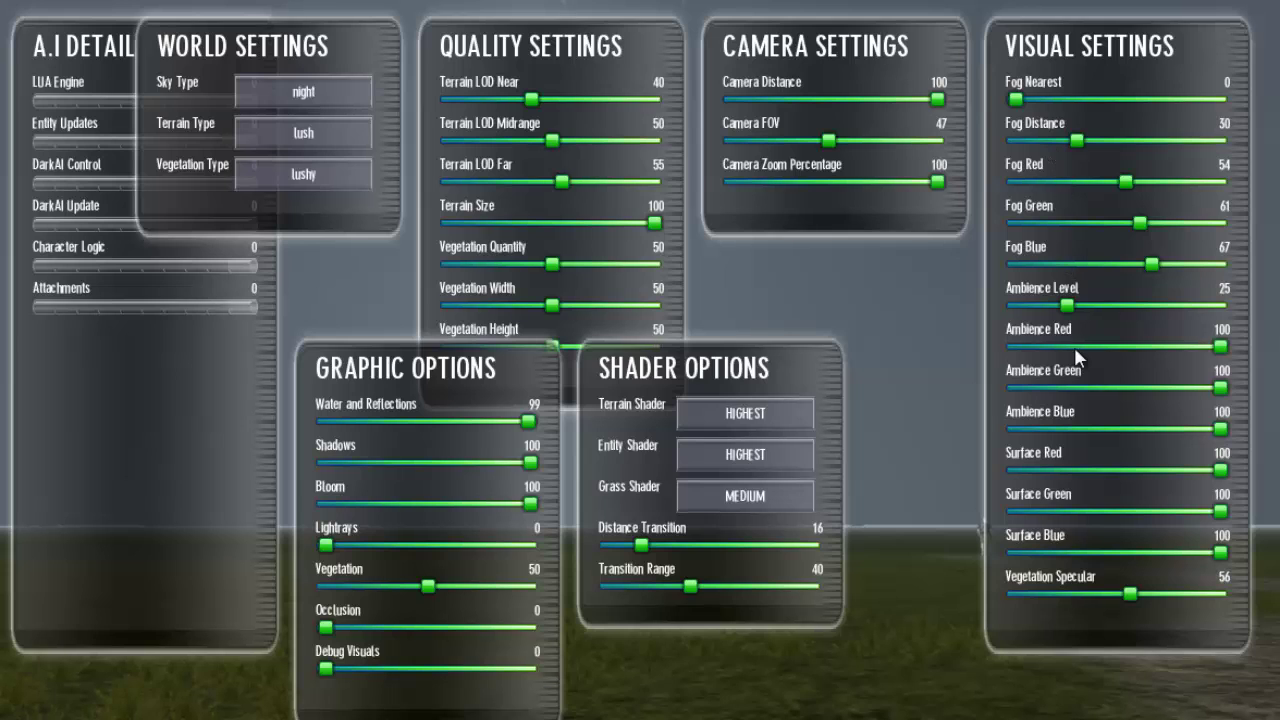
Step: Lower Ambience Level to 0 and walk up to the building to check the darkness
drag(1068, 305, 973, 346)
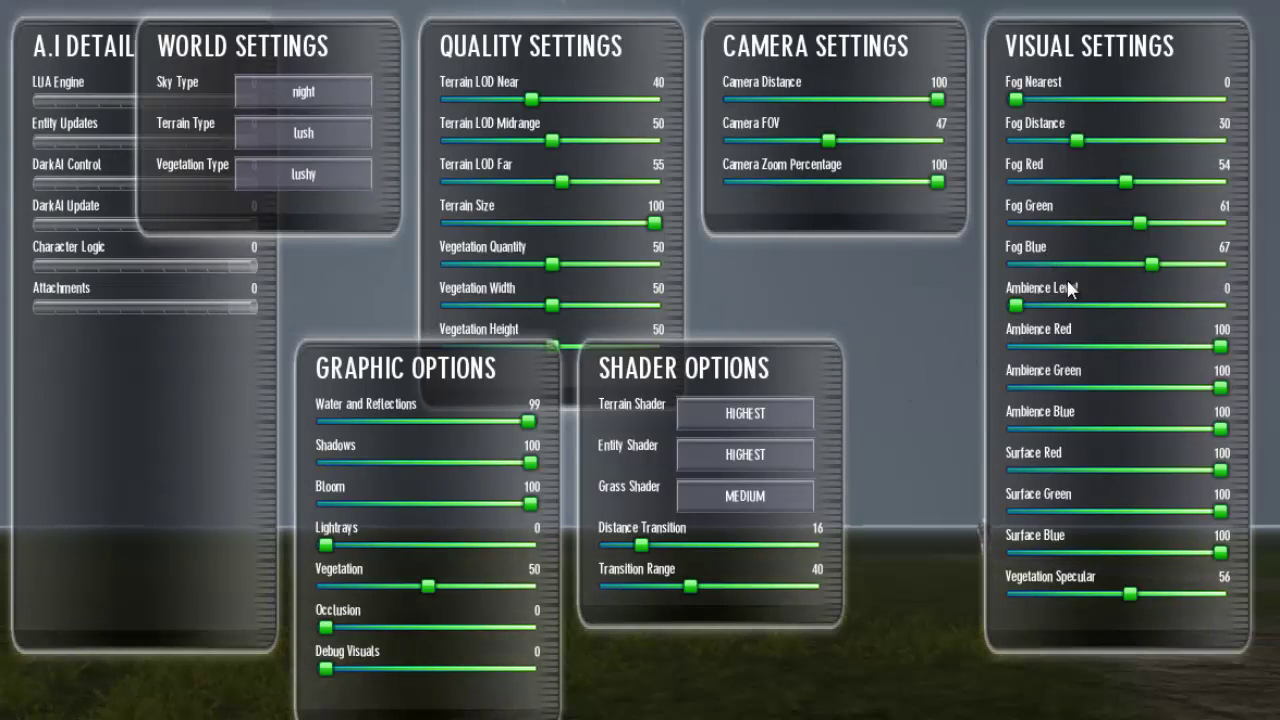
key(Tab)
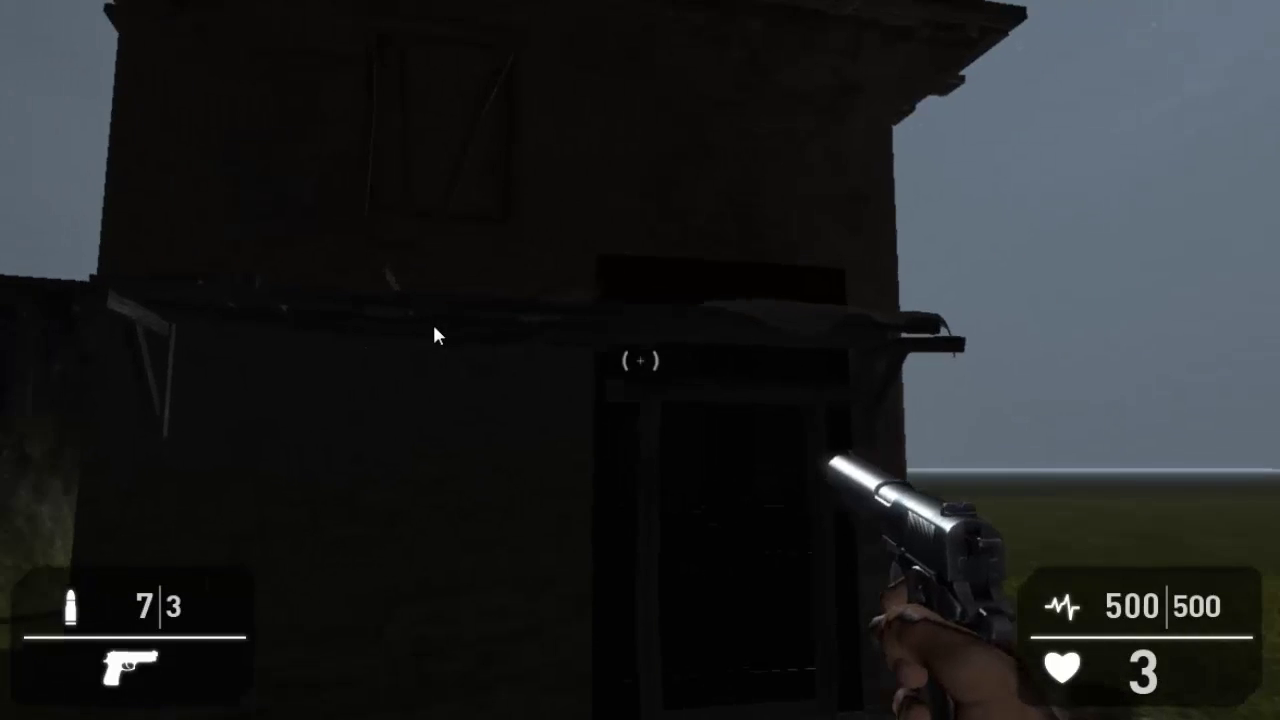
key(w)
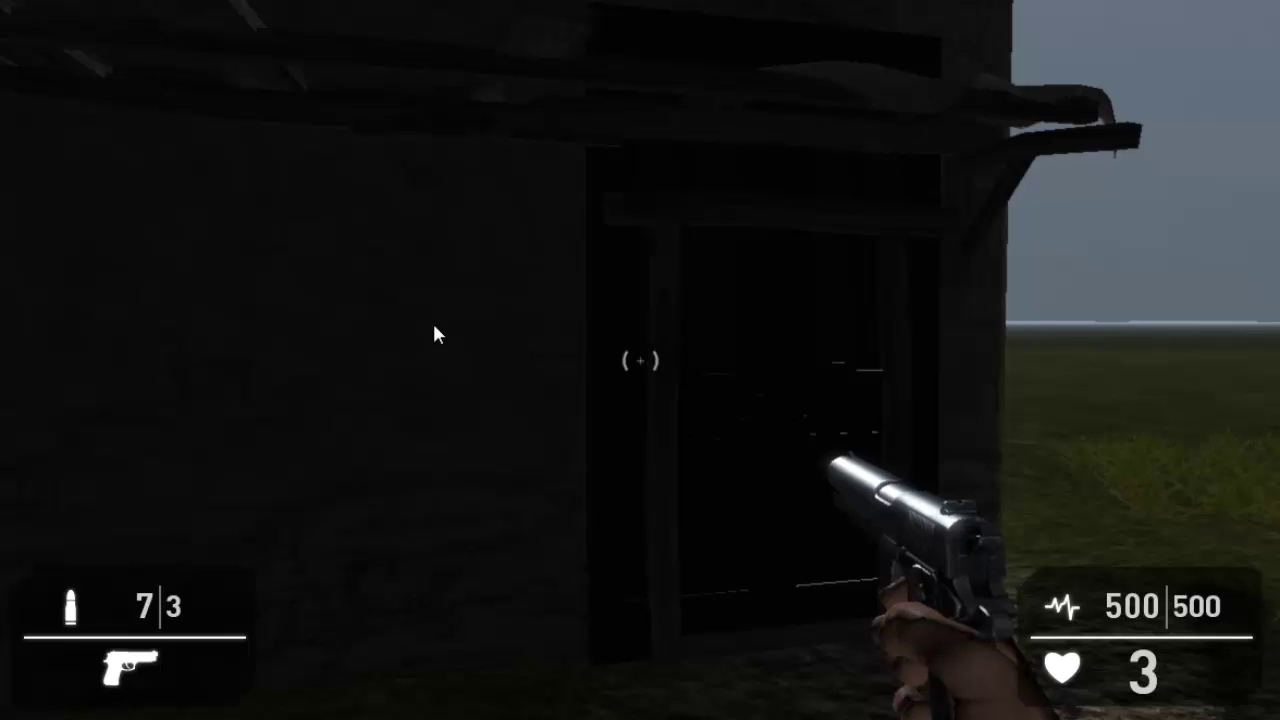
Step: Set Ambience Level to 15 and look around the level
key(Tab)
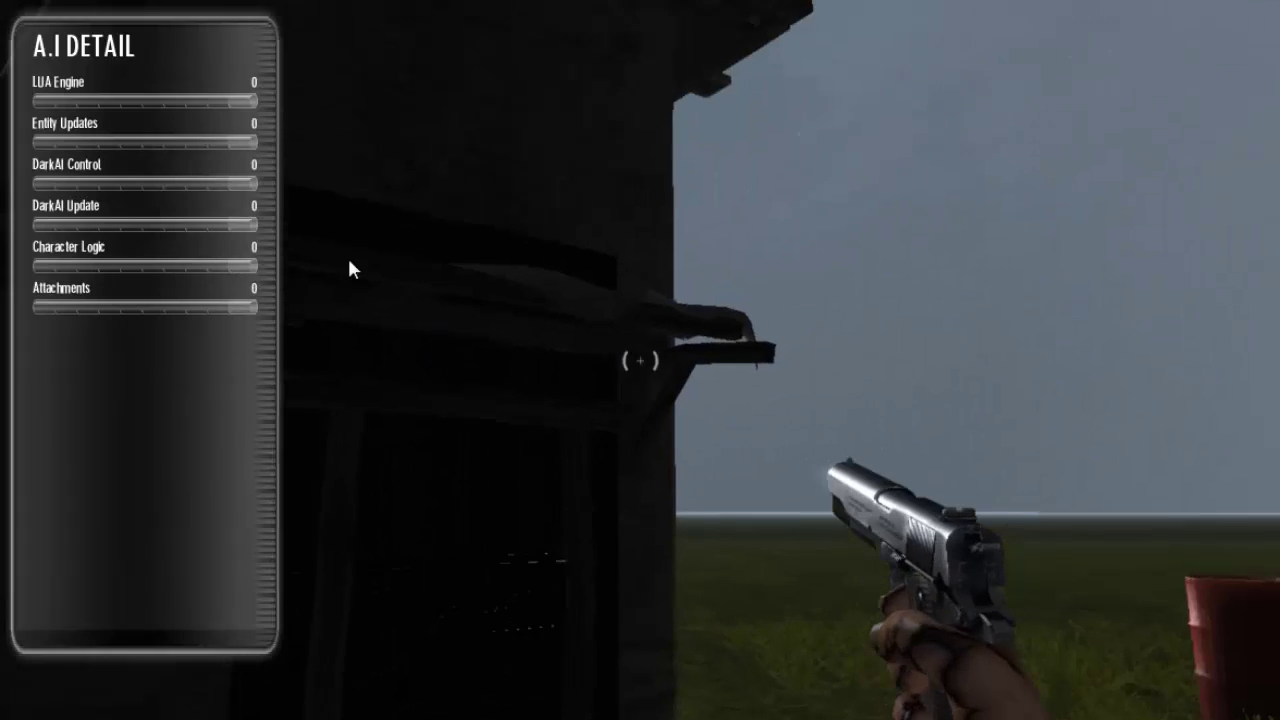
key(Tab)
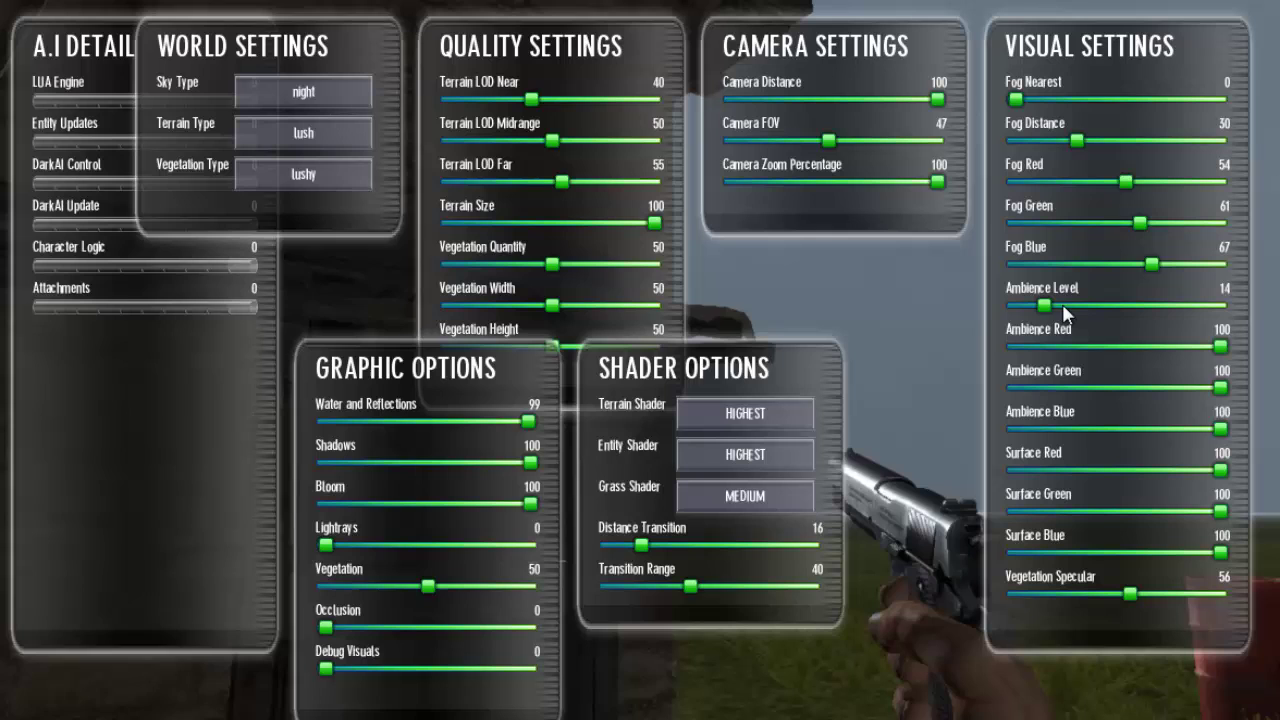
drag(1063, 306, 1053, 307)
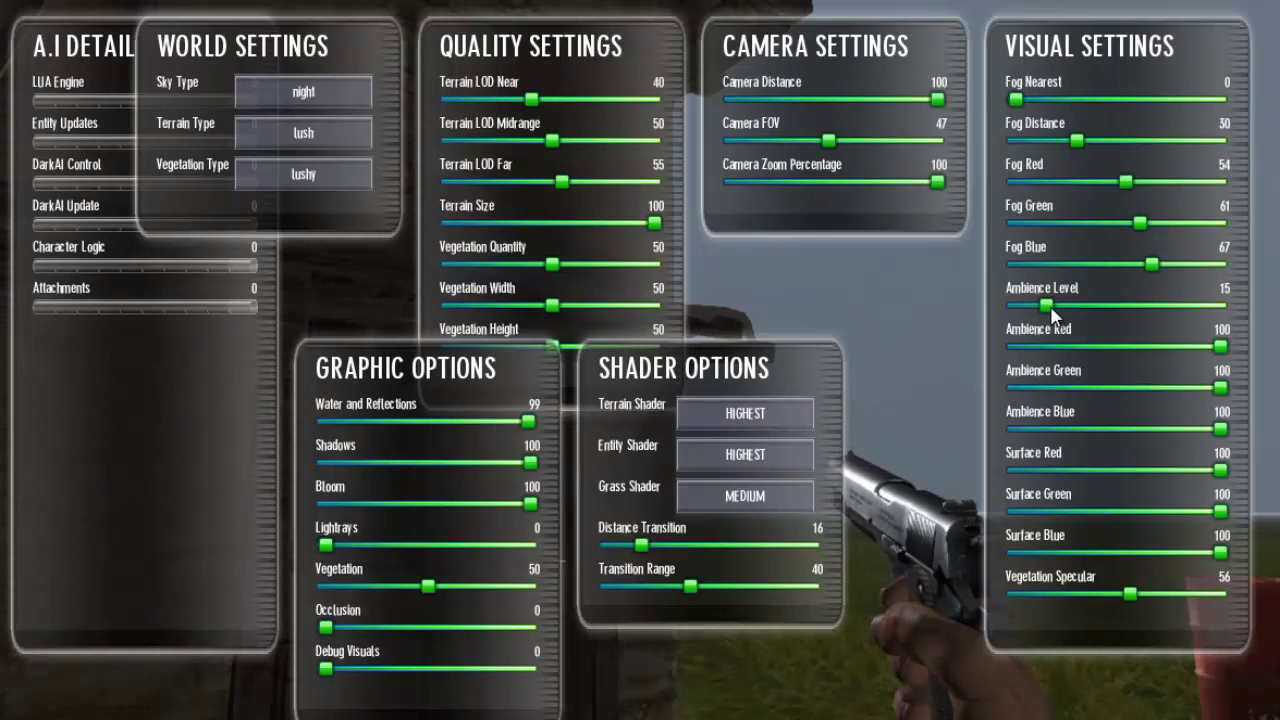
key(Tab)
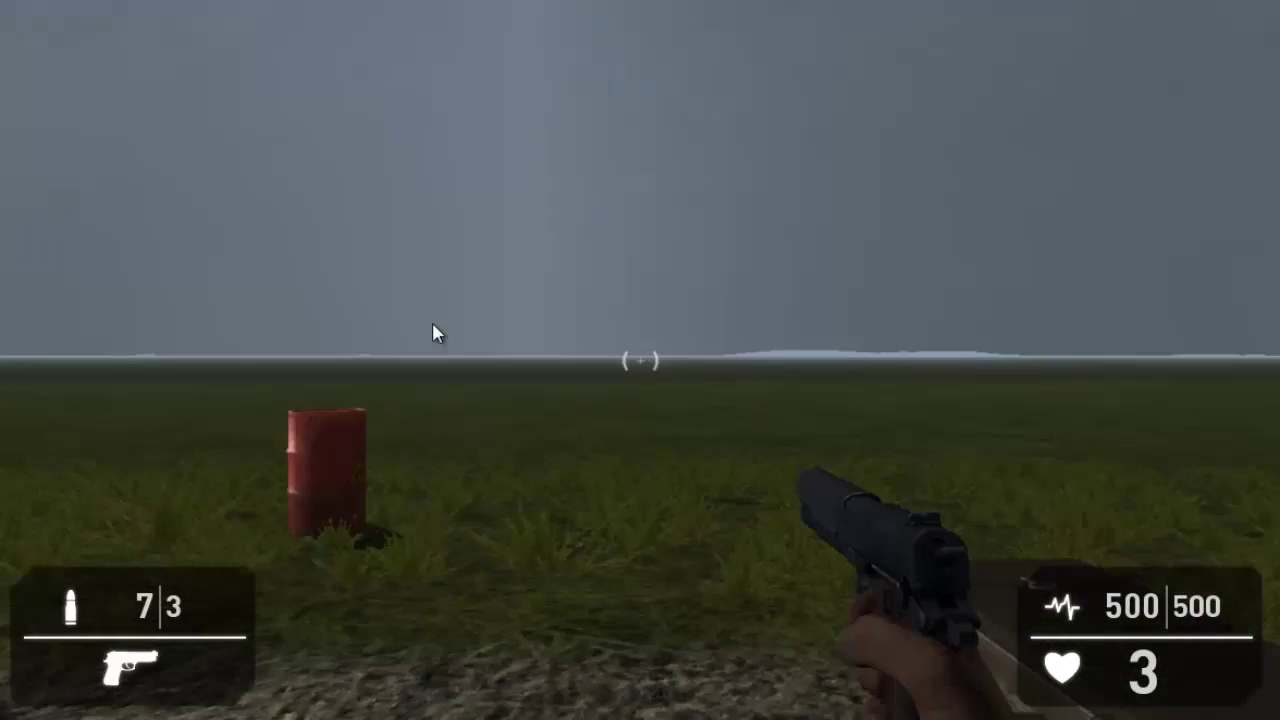
Step: Set Vegetation Width to 60 and lower both Ambience Red and Ambience Green to 0
key(Tab)
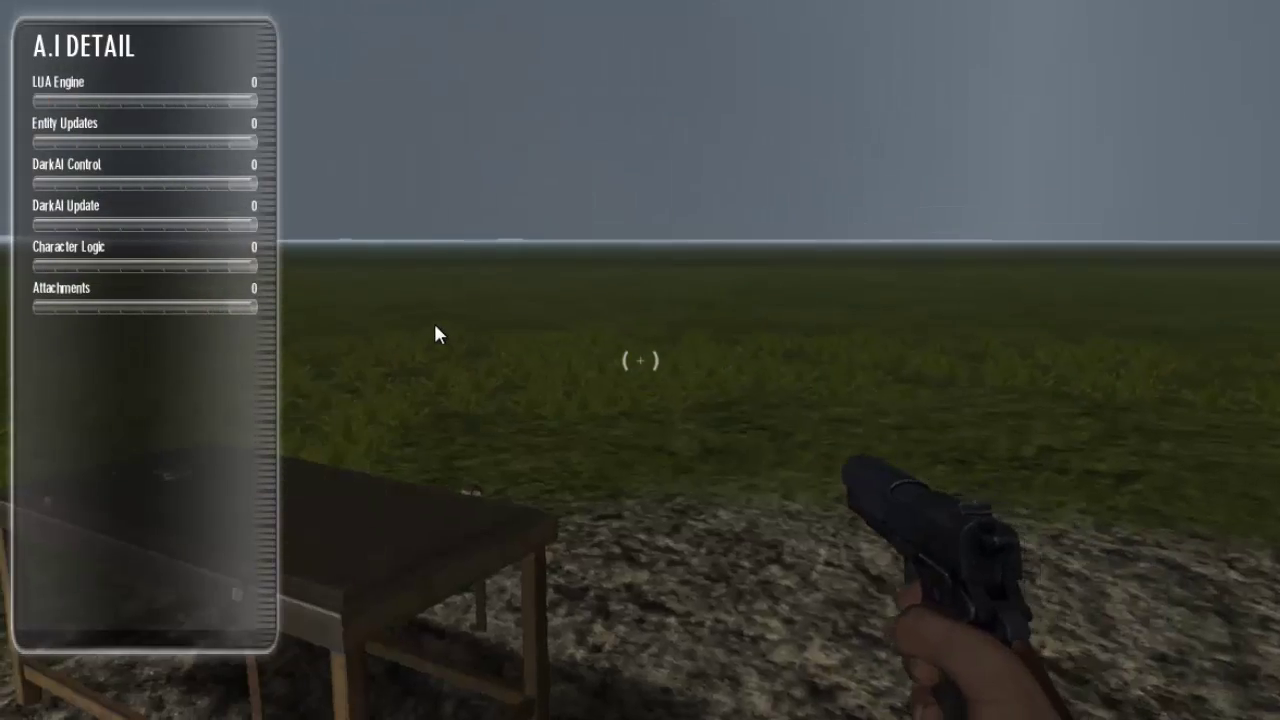
key(Tab)
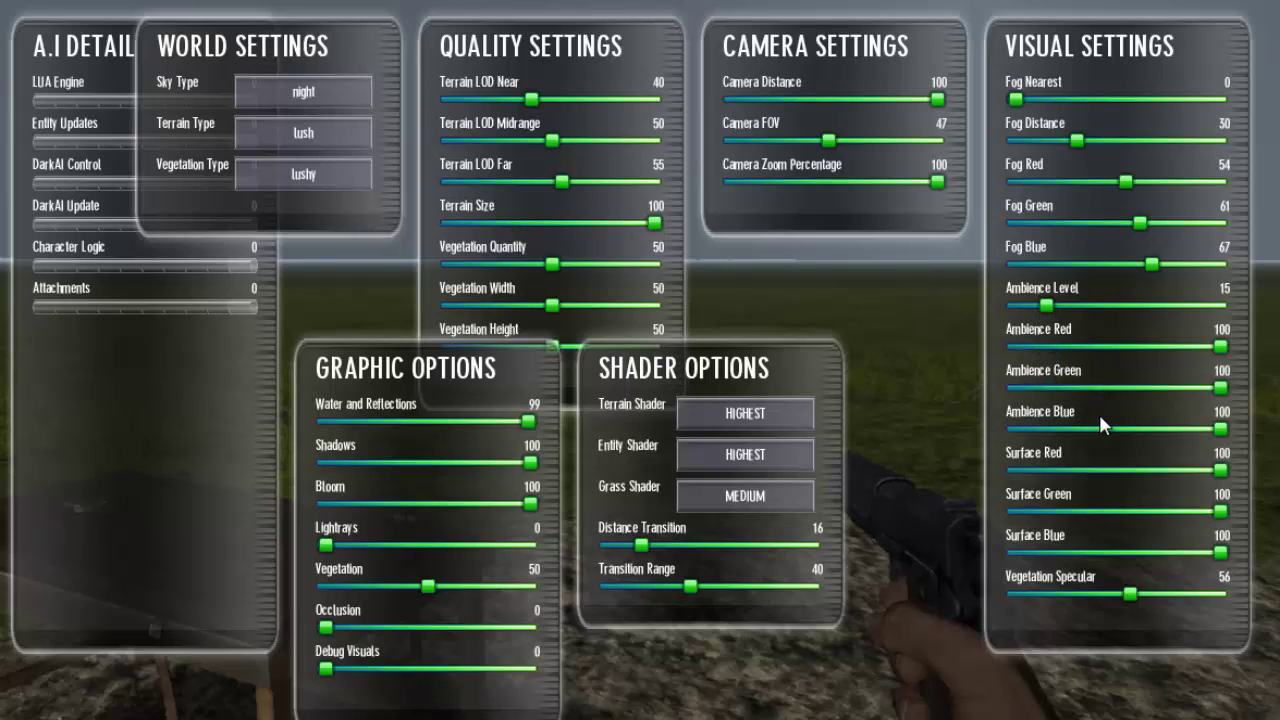
click(666, 314)
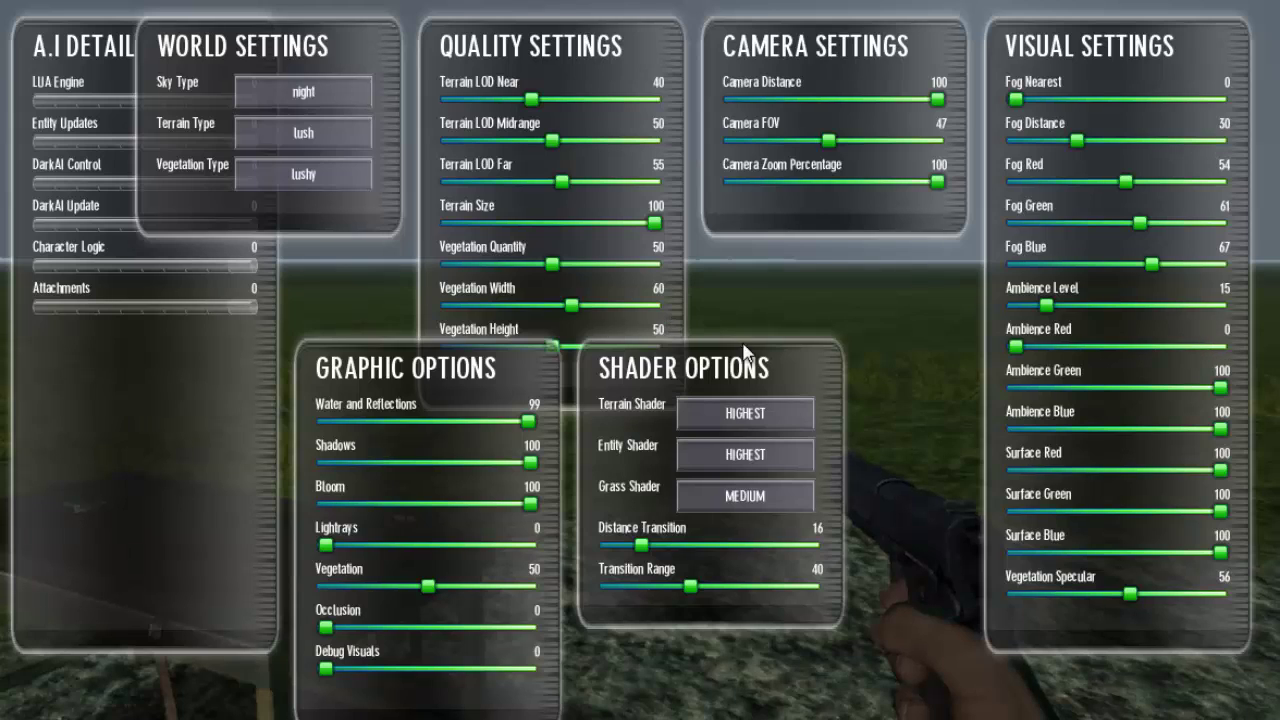
drag(1014, 388, 931, 384)
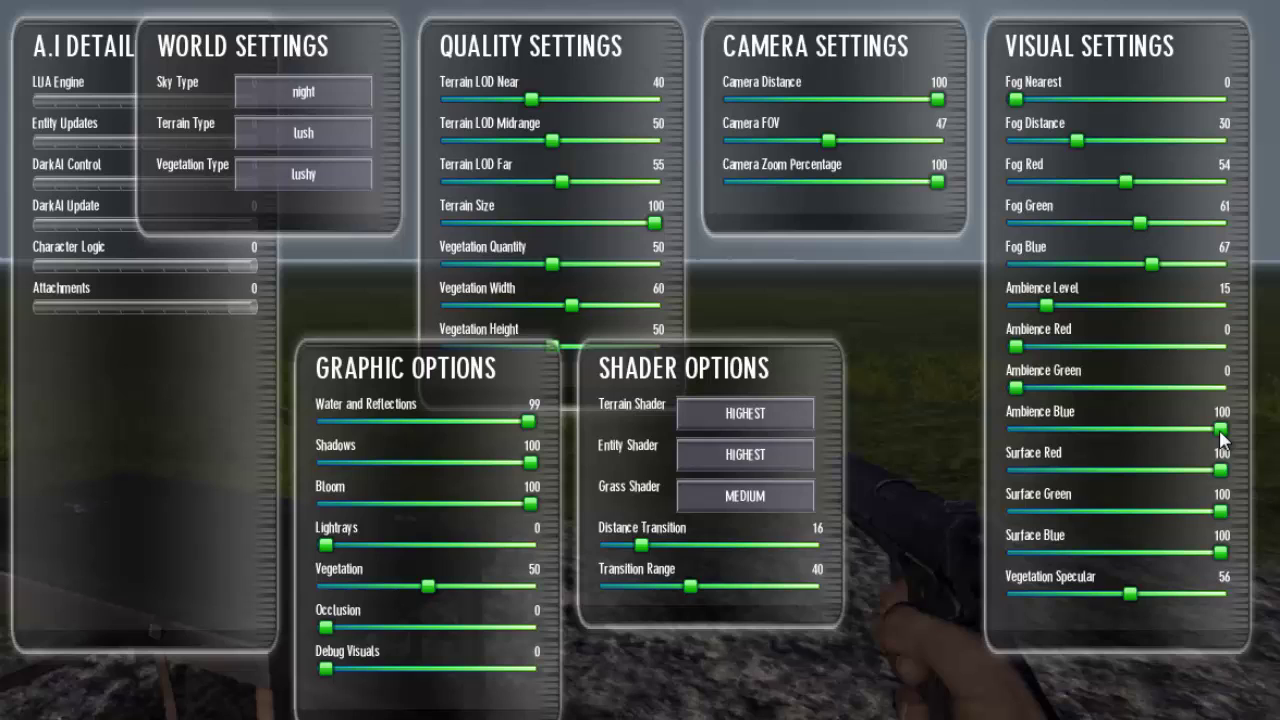
Step: Set Ambience Blue and Ambience Green to 100
drag(968, 436, 946, 433)
drag(1115, 432, 1234, 418)
drag(1018, 391, 1224, 388)
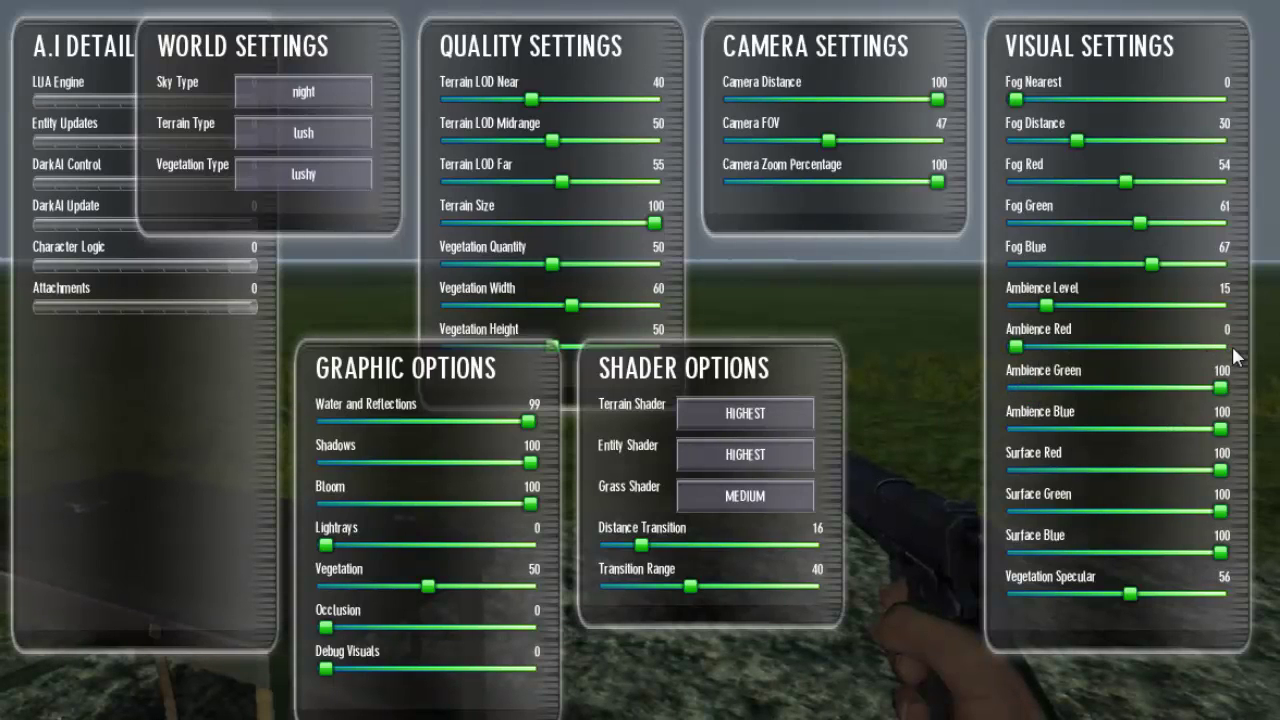
Step: Adjust the ambience colours, ending with Ambience Red, Ambience Green and Ambience Blue all at 0
drag(1036, 346, 1222, 346)
drag(1145, 343, 1095, 346)
drag(1094, 350, 972, 343)
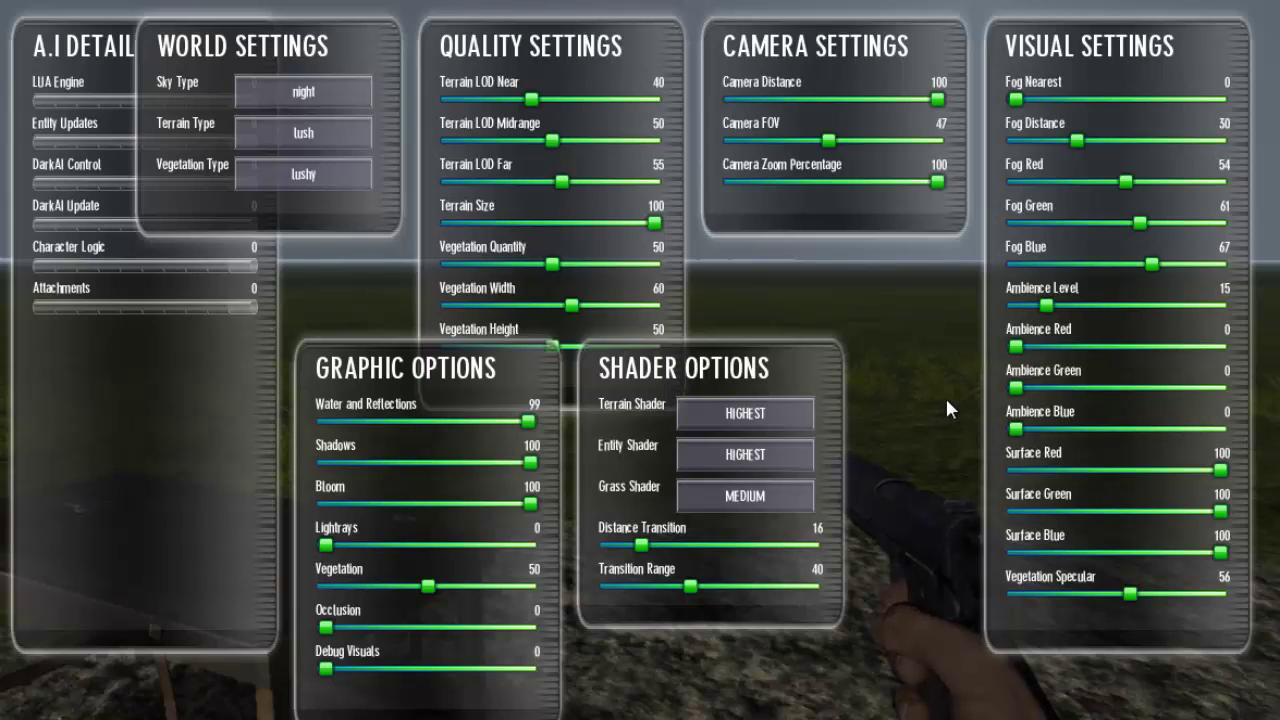
Step: Set Ambience Red, Ambience Green and Ambience Blue to 100, and lower Surface Red to 90
drag(1016, 347, 1256, 355)
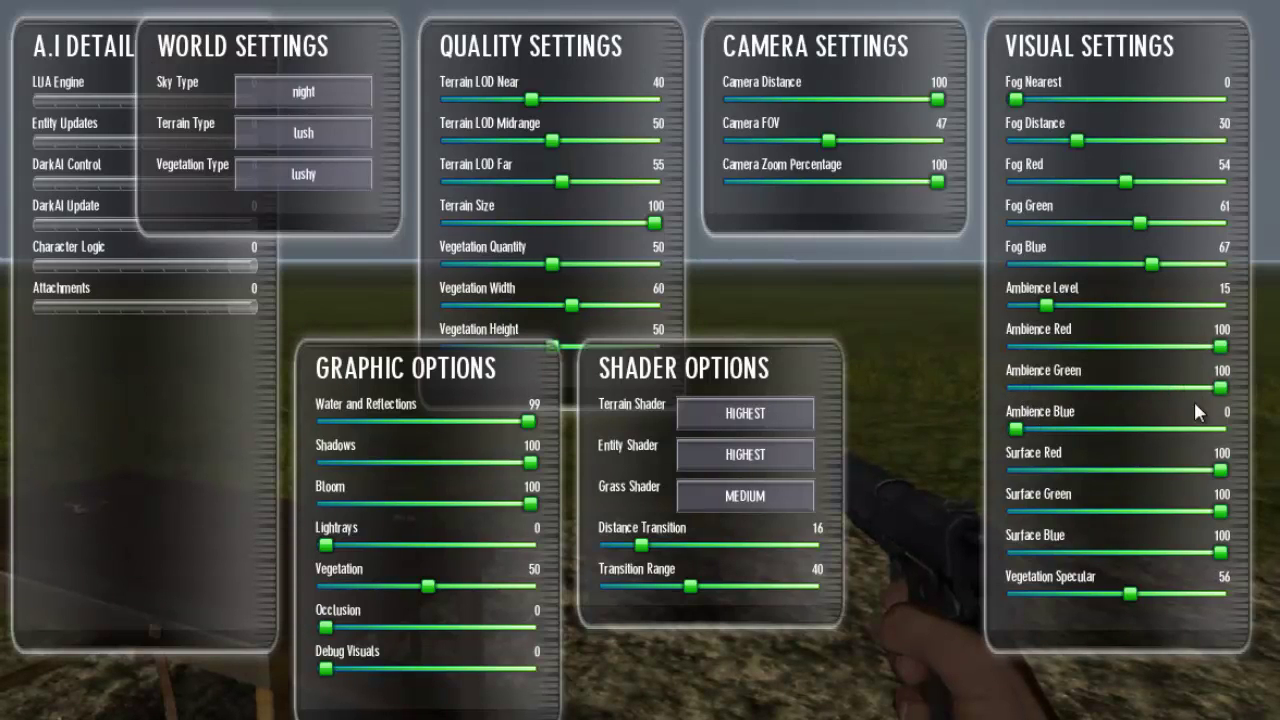
drag(1008, 437, 1258, 432)
drag(1104, 449, 1034, 518)
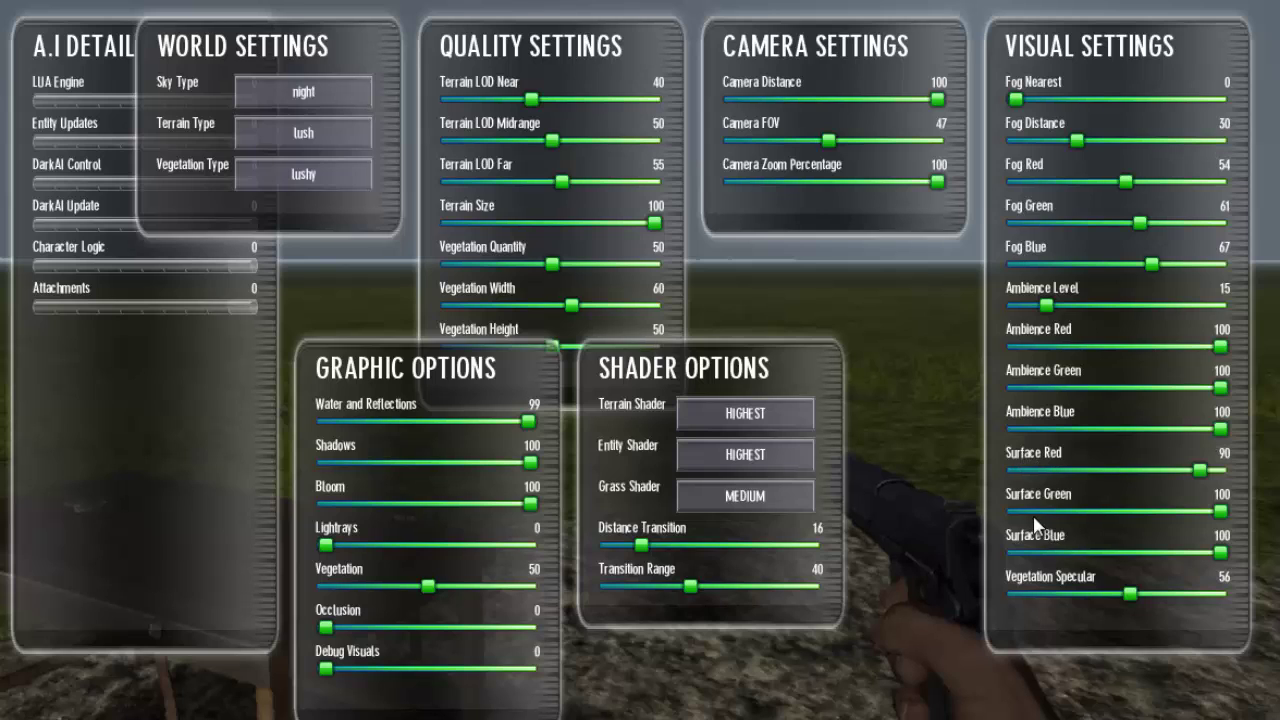
Step: Lower Surface Red to 0 and look around the level to check the tint
click(1238, 472)
drag(1120, 477, 918, 477)
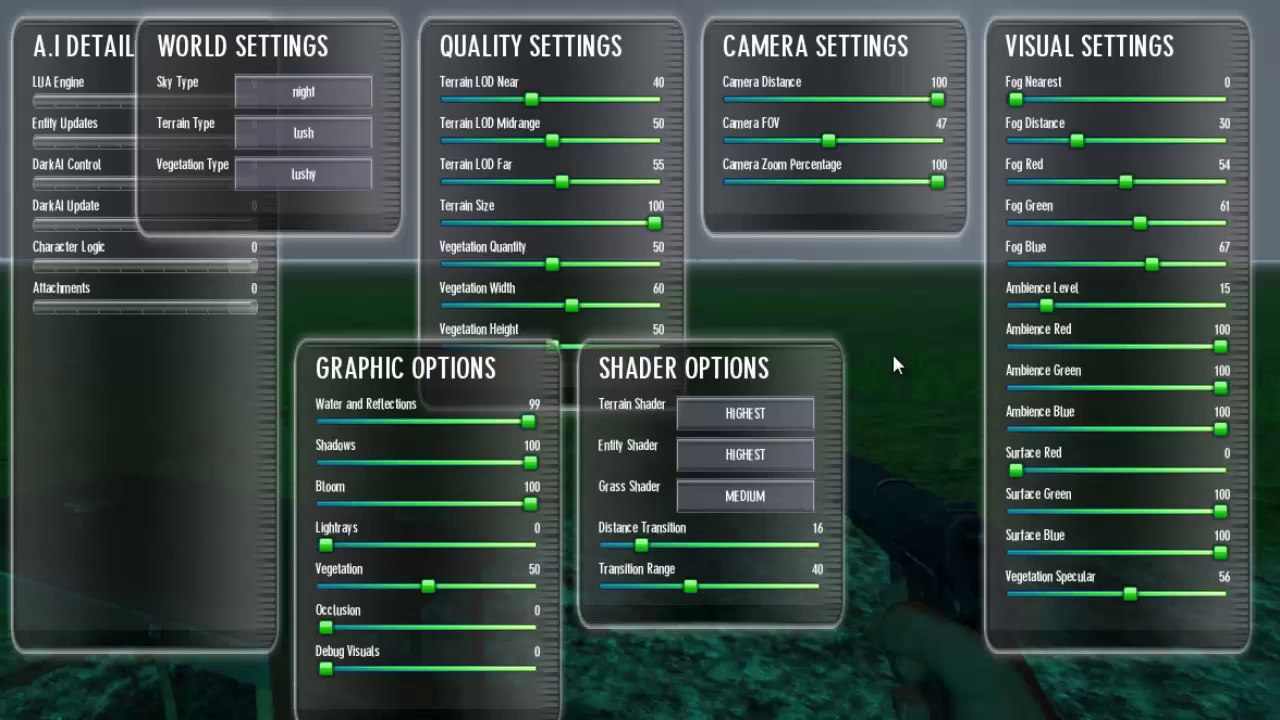
key(Tab)
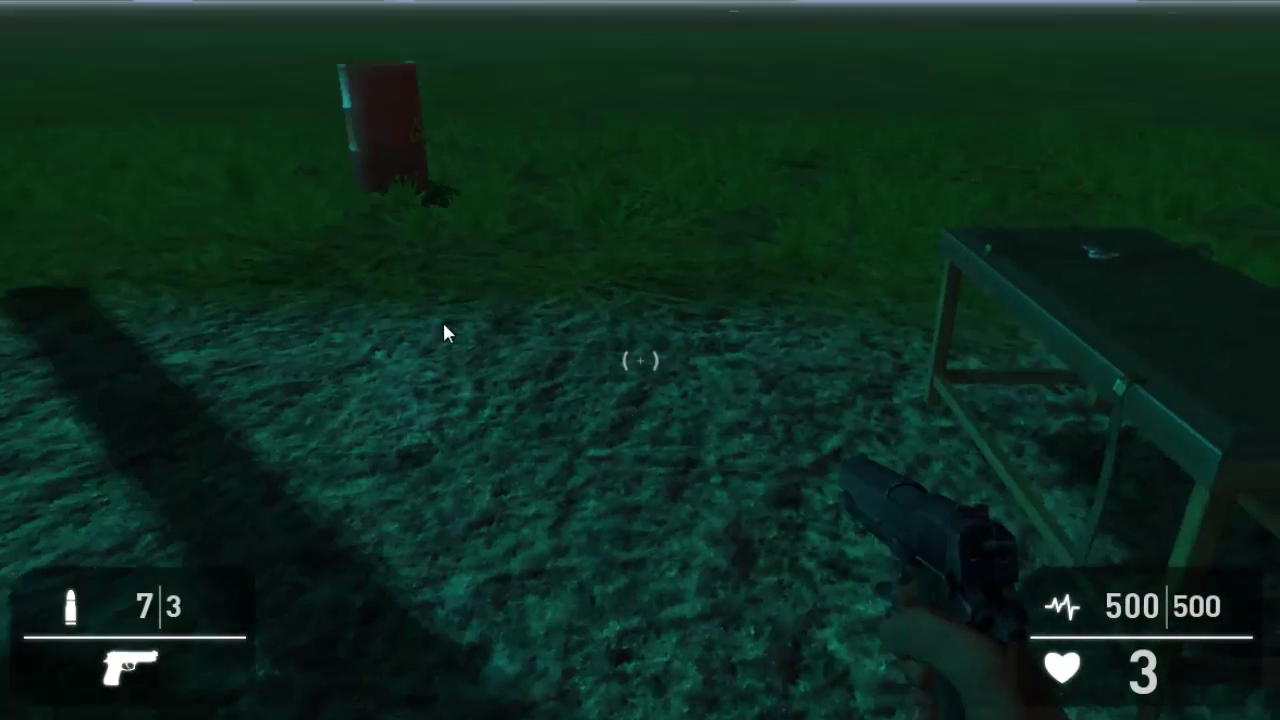
key(Tab)
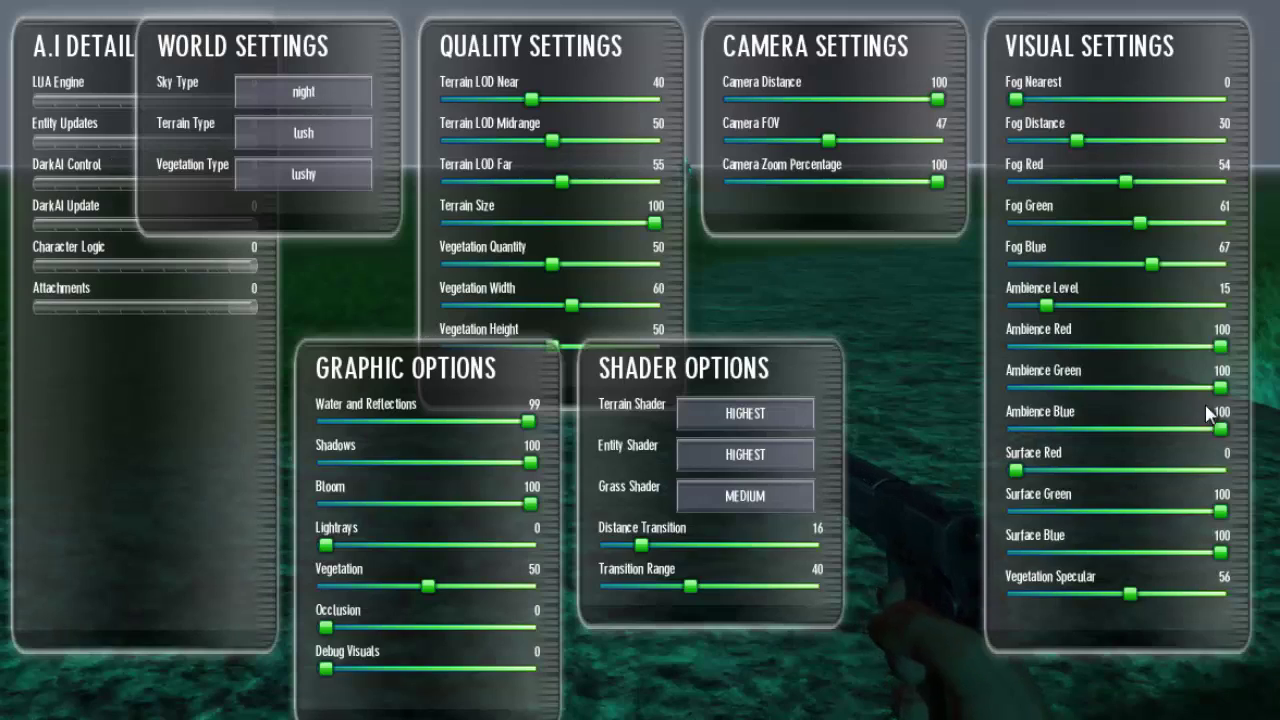
Step: Lower Surface Green and Surface Blue to 0 and view the effect in the level
drag(1221, 511, 910, 541)
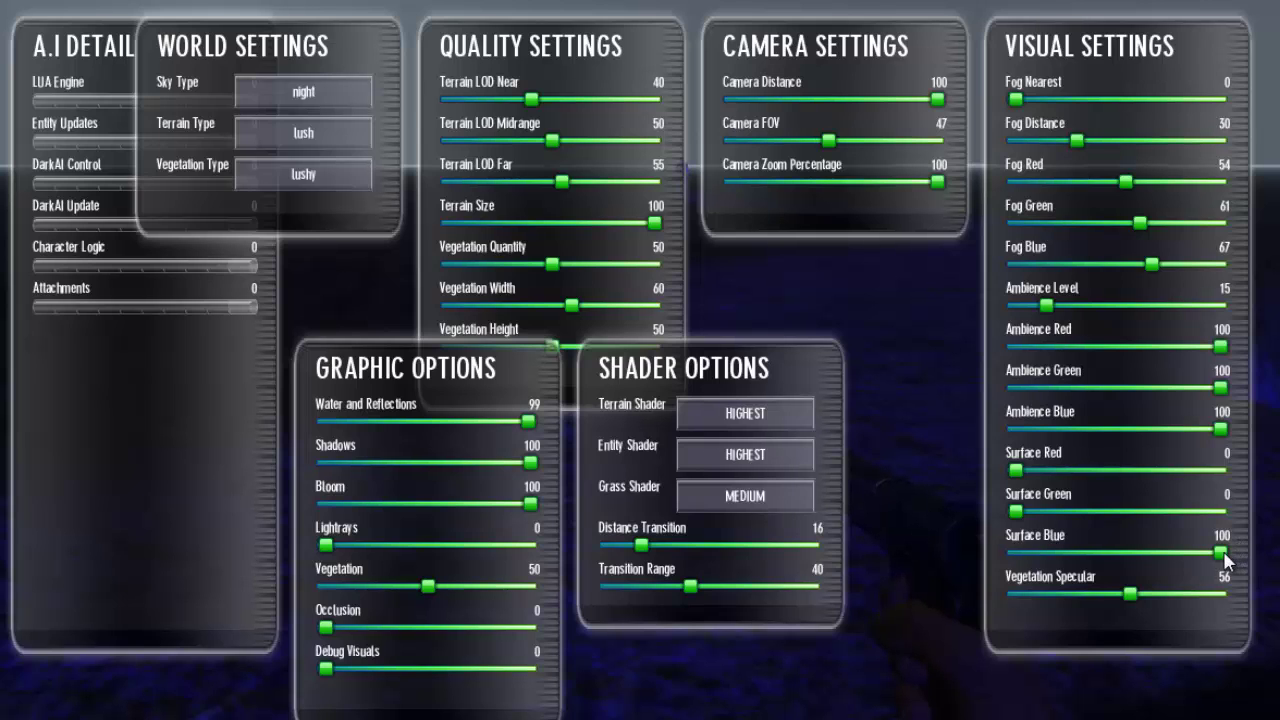
drag(1222, 552, 934, 566)
key(Tab)
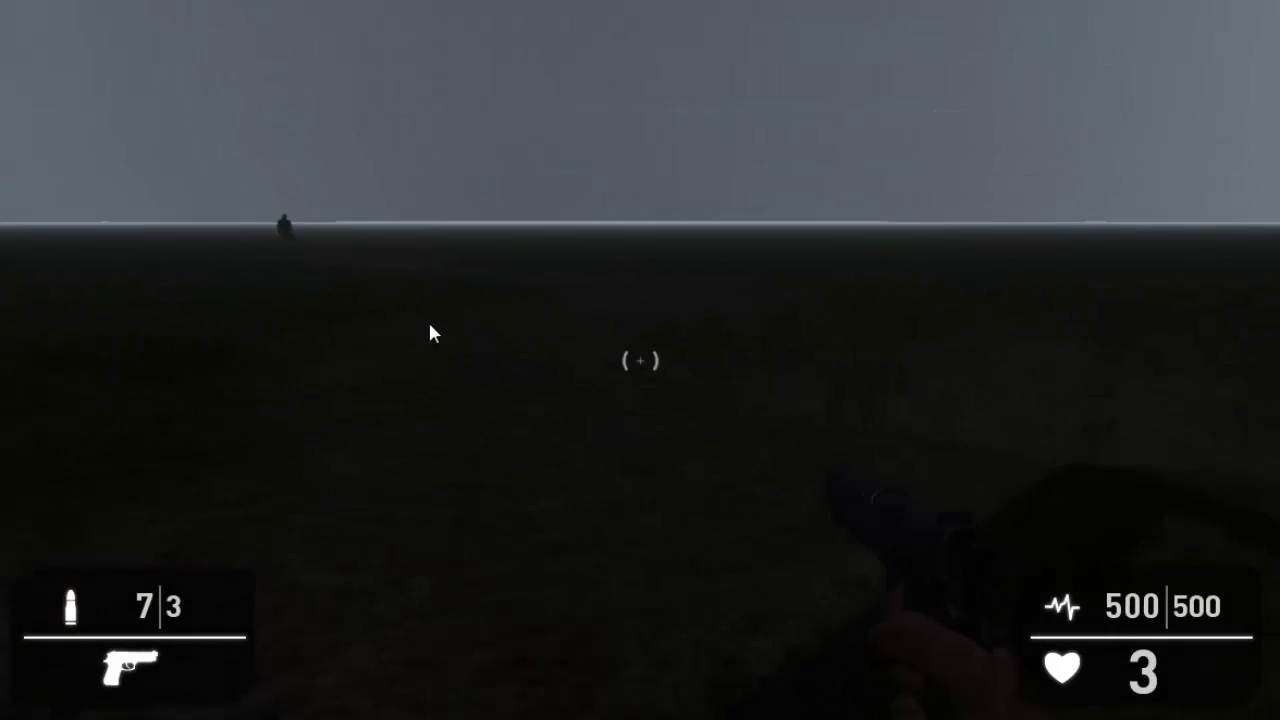
Step: Set Surface Red, Surface Green and Surface Blue to 25 and view the effect in the level
key(Tab)
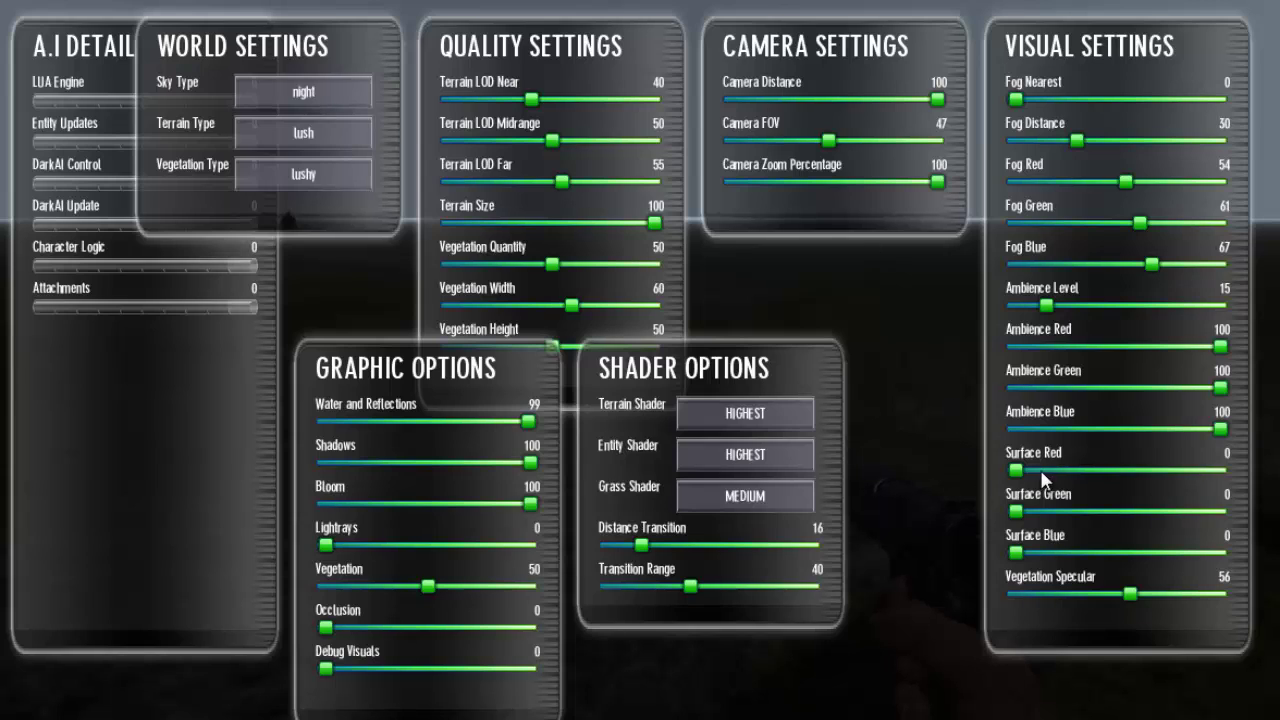
drag(1033, 473, 1073, 474)
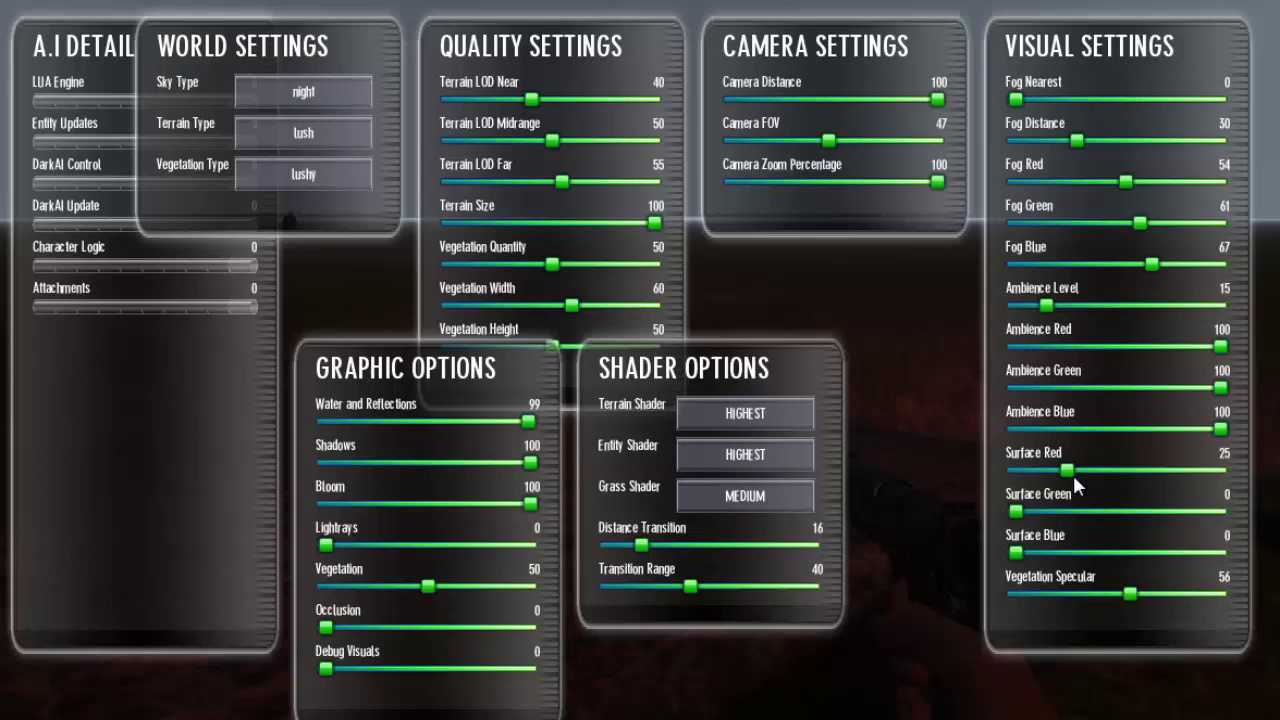
drag(1020, 509, 1061, 510)
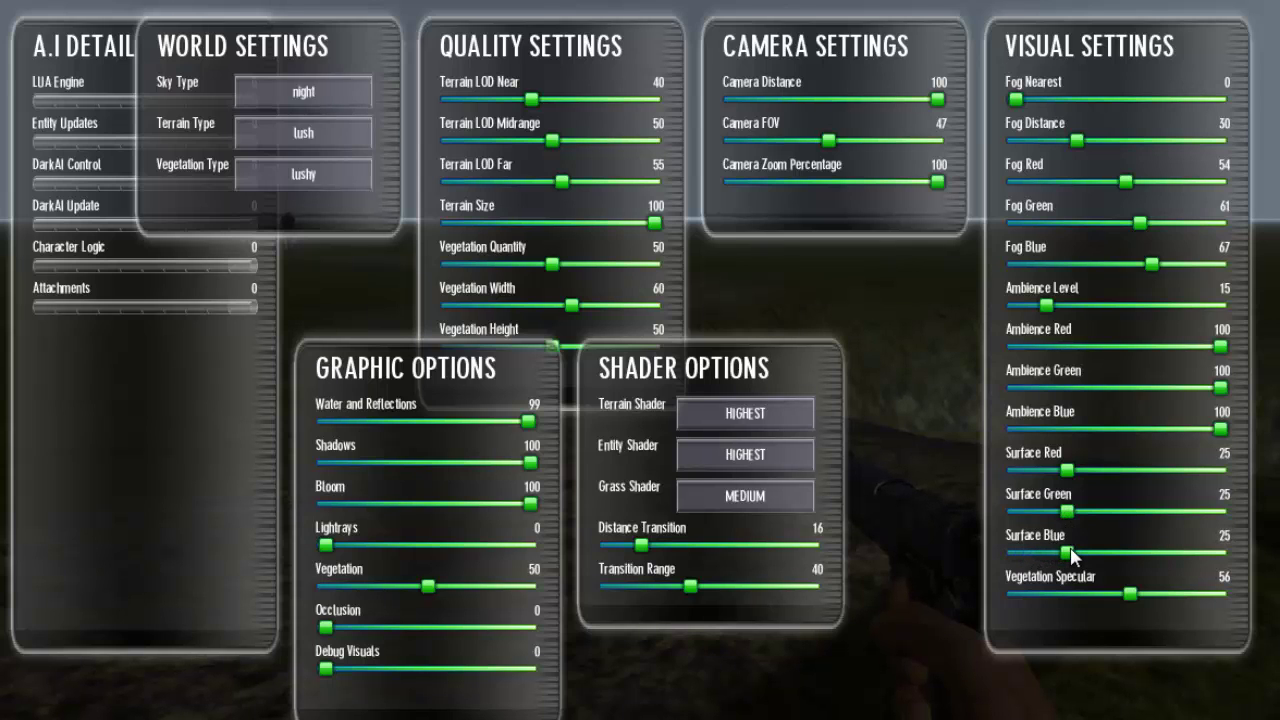
key(Tab)
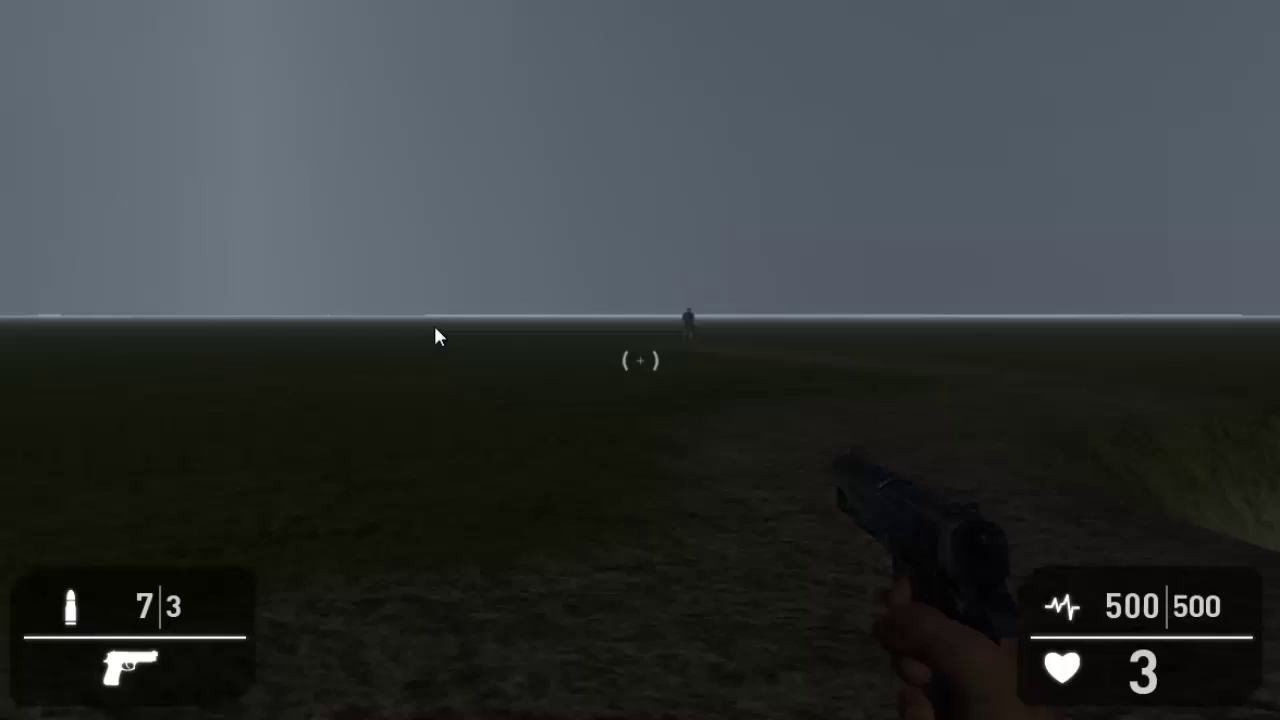
Step: Set Fog Distance to 25 and look over the terrain and building in the level
key(Tab)
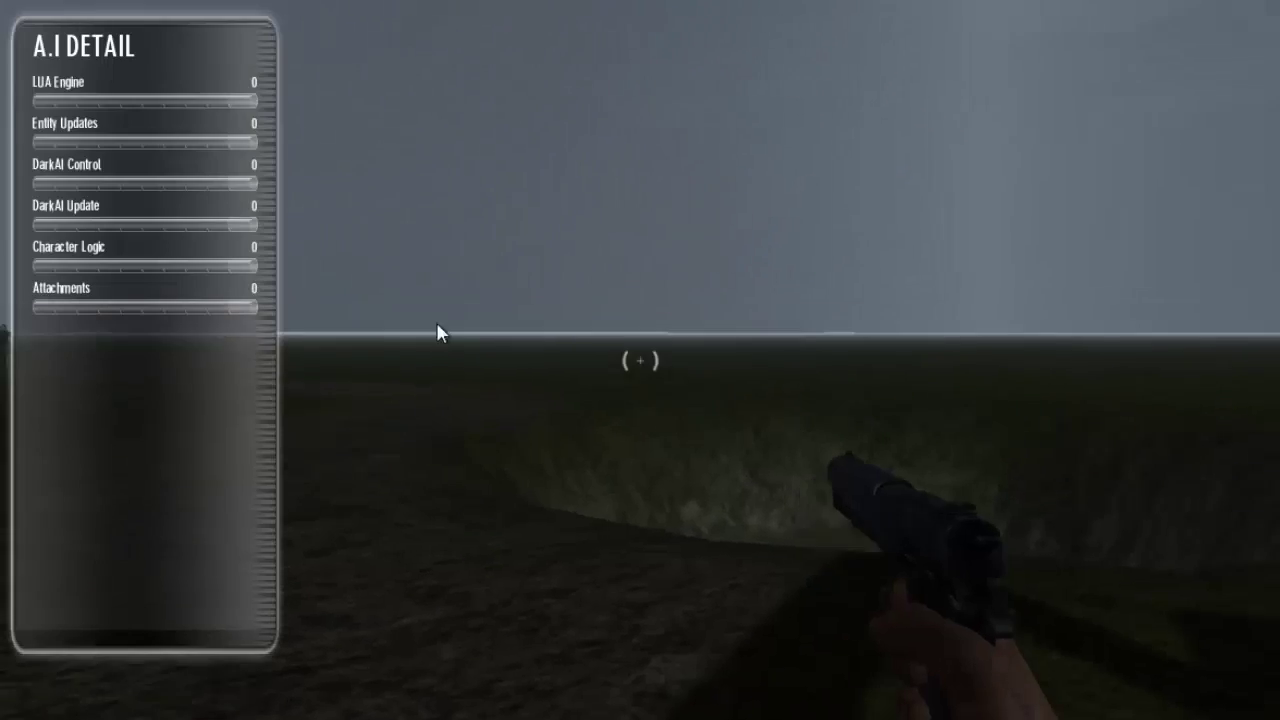
drag(1074, 141, 1062, 144)
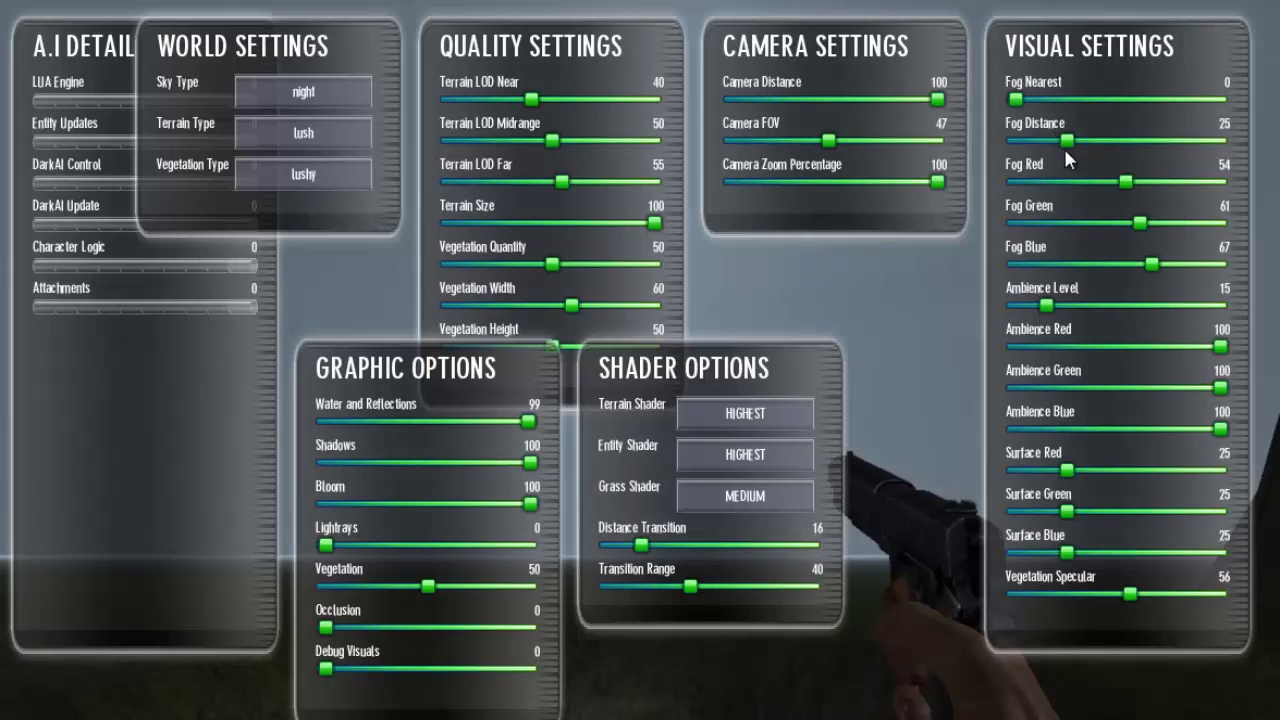
key(Tab)
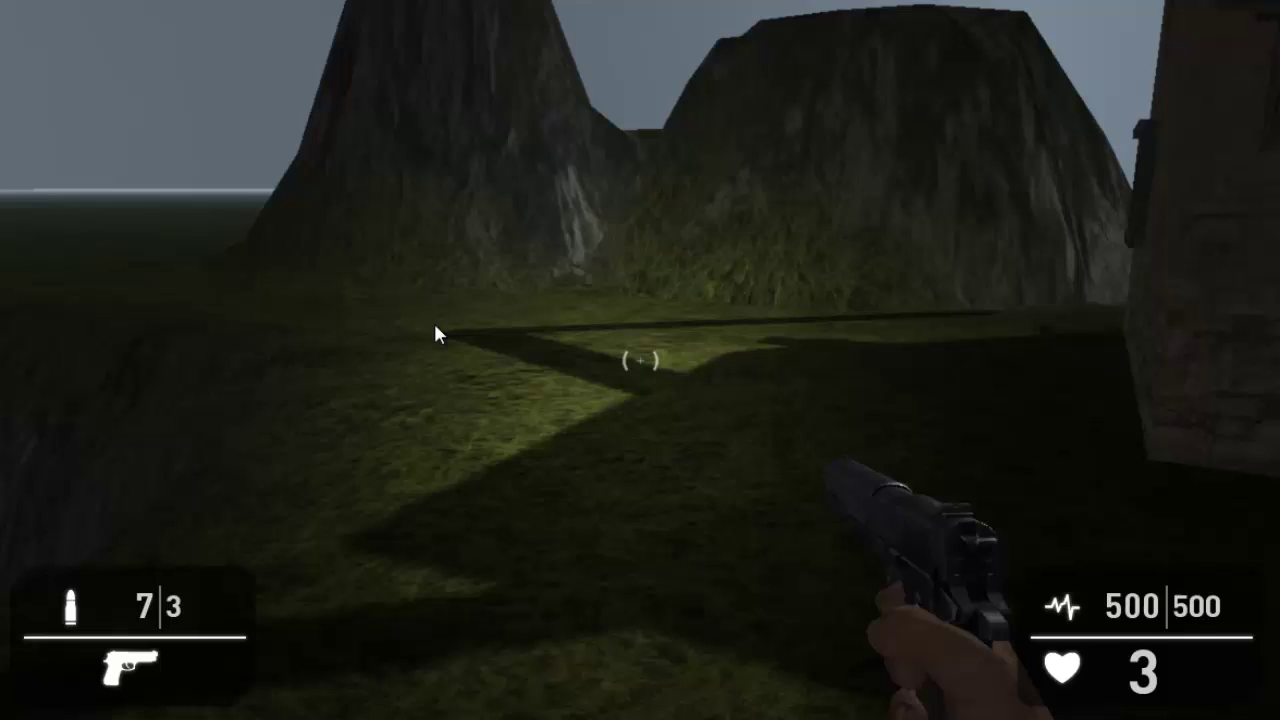
Step: Set Surface Red, Surface Green and Surface Blue to 10, lower Ambience Level to 0, and return to the level
key(Tab)
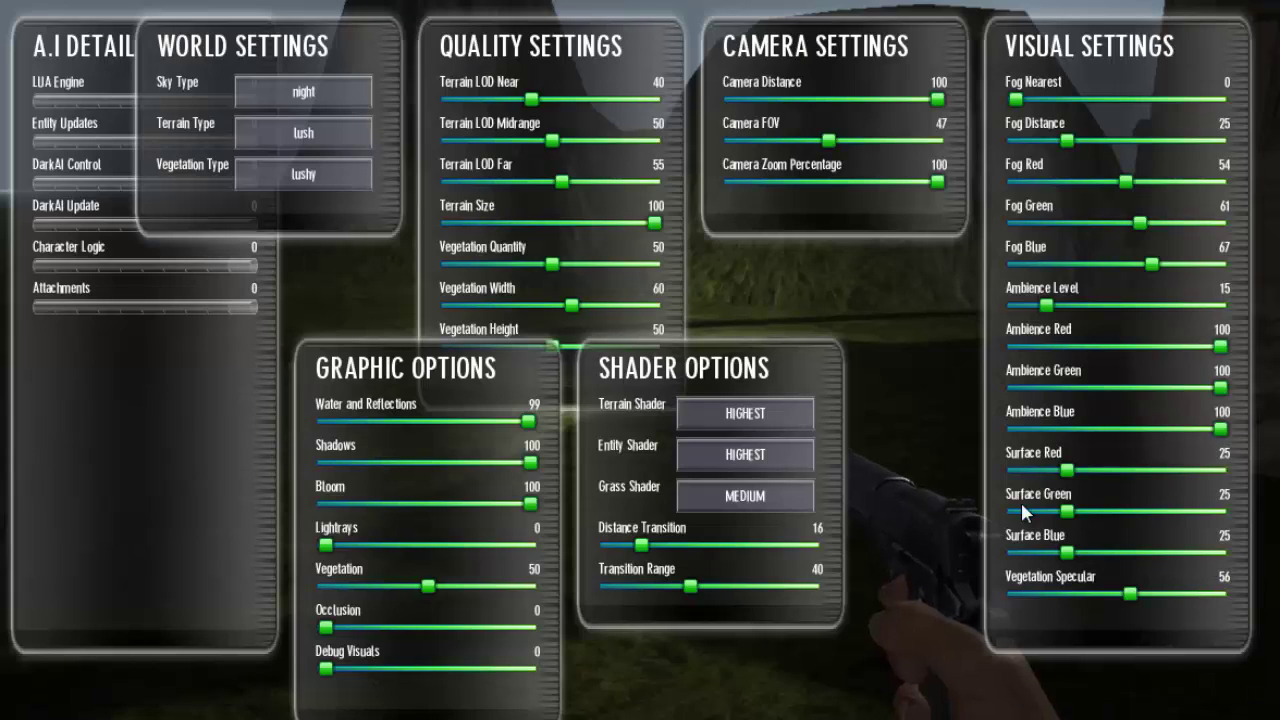
drag(1035, 471, 1044, 474)
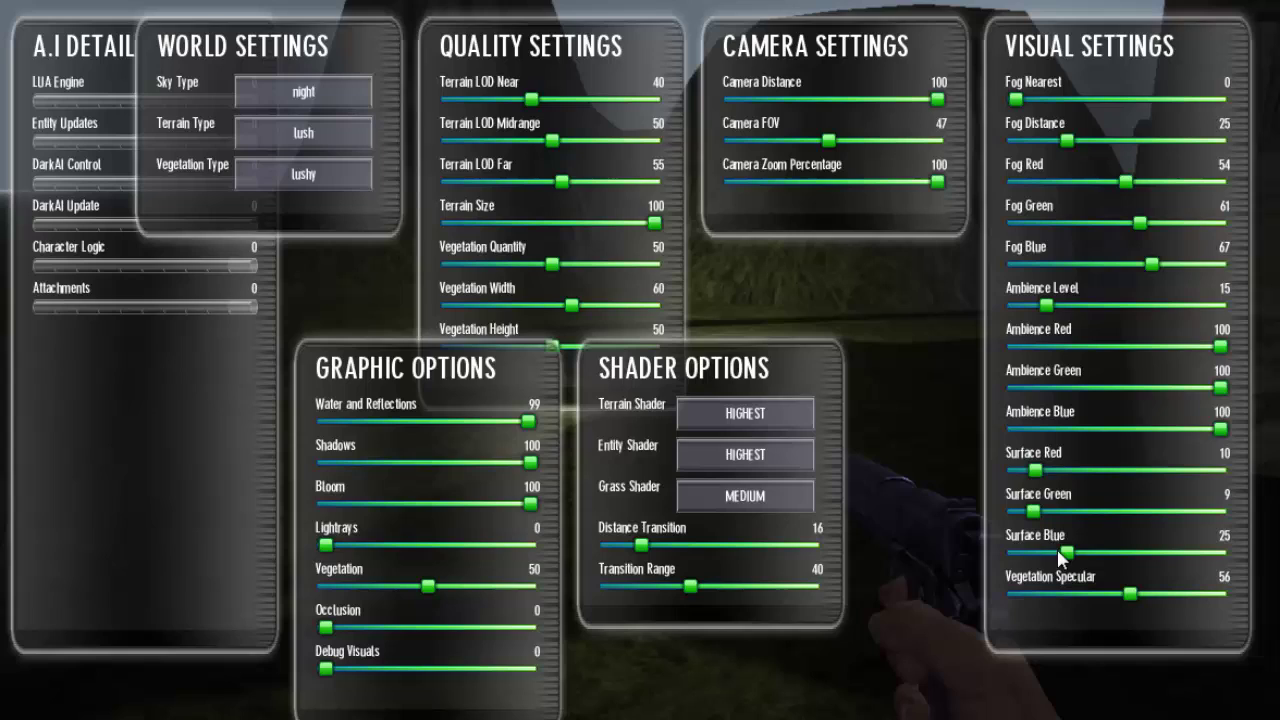
drag(1063, 557, 1041, 563)
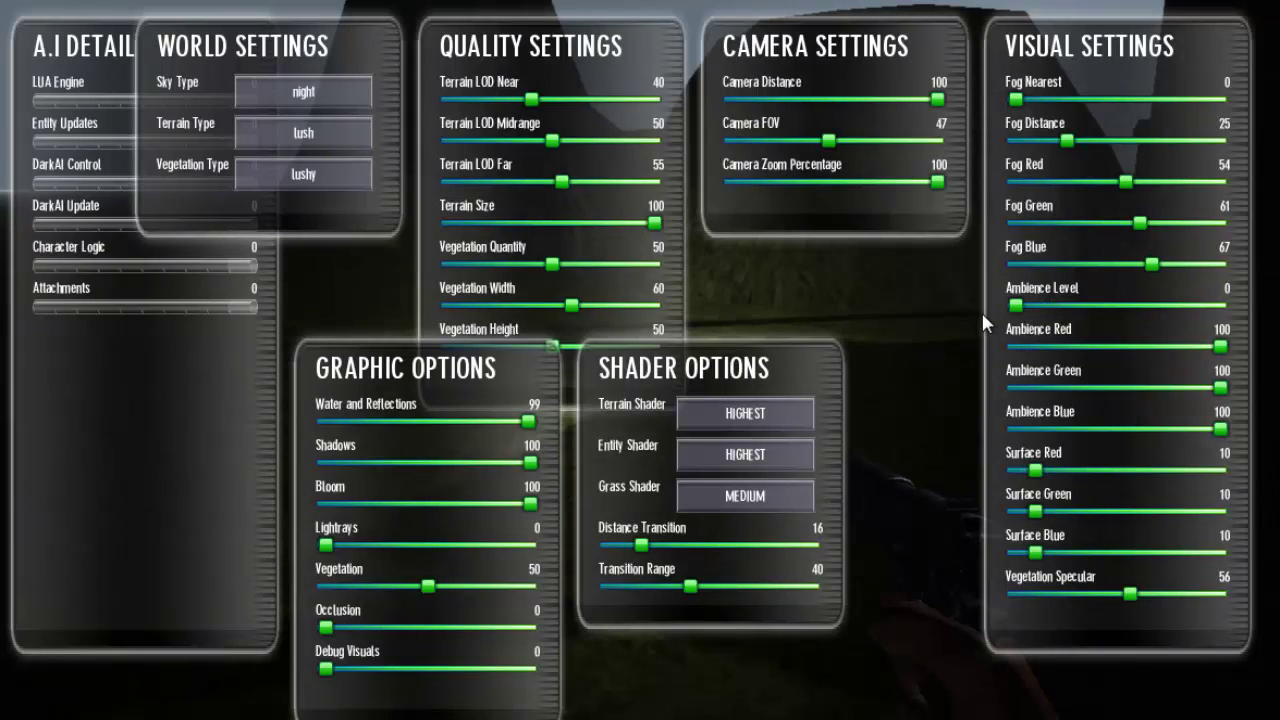
key(Tab)
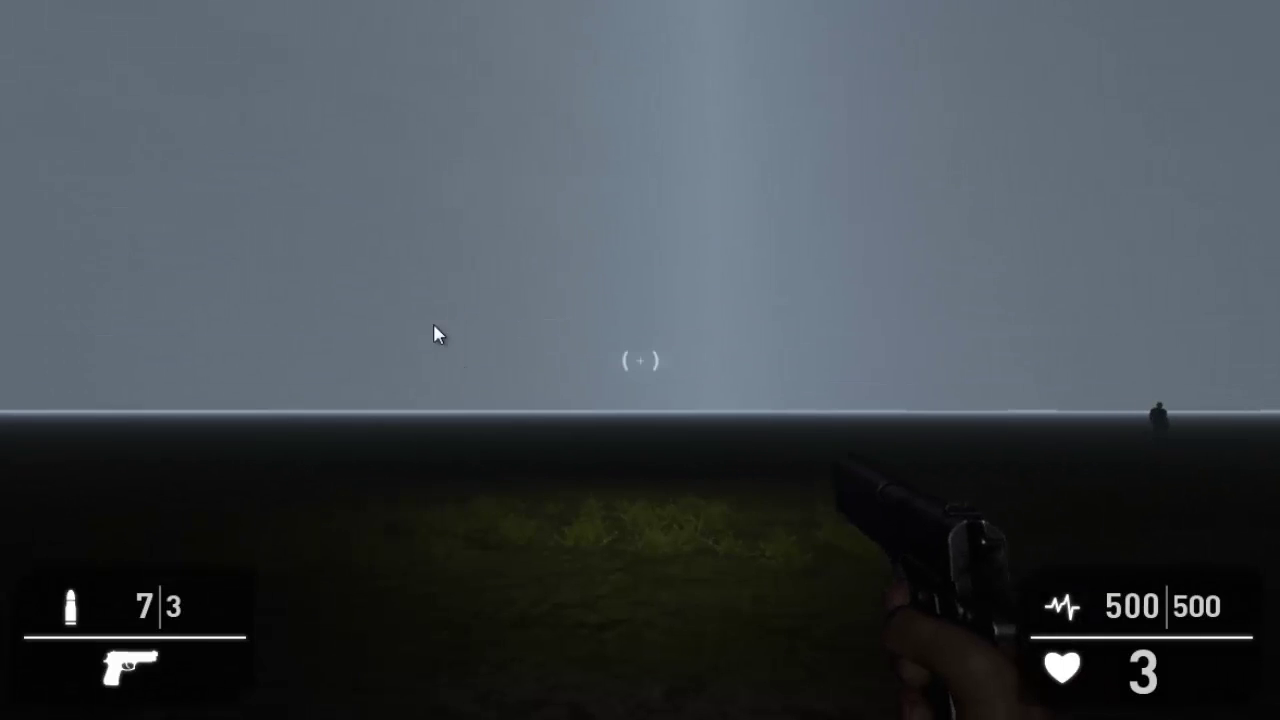
Step: Toggle the flashlight off and on, inspect the table and the building's door, and walk inside the building
key(f)
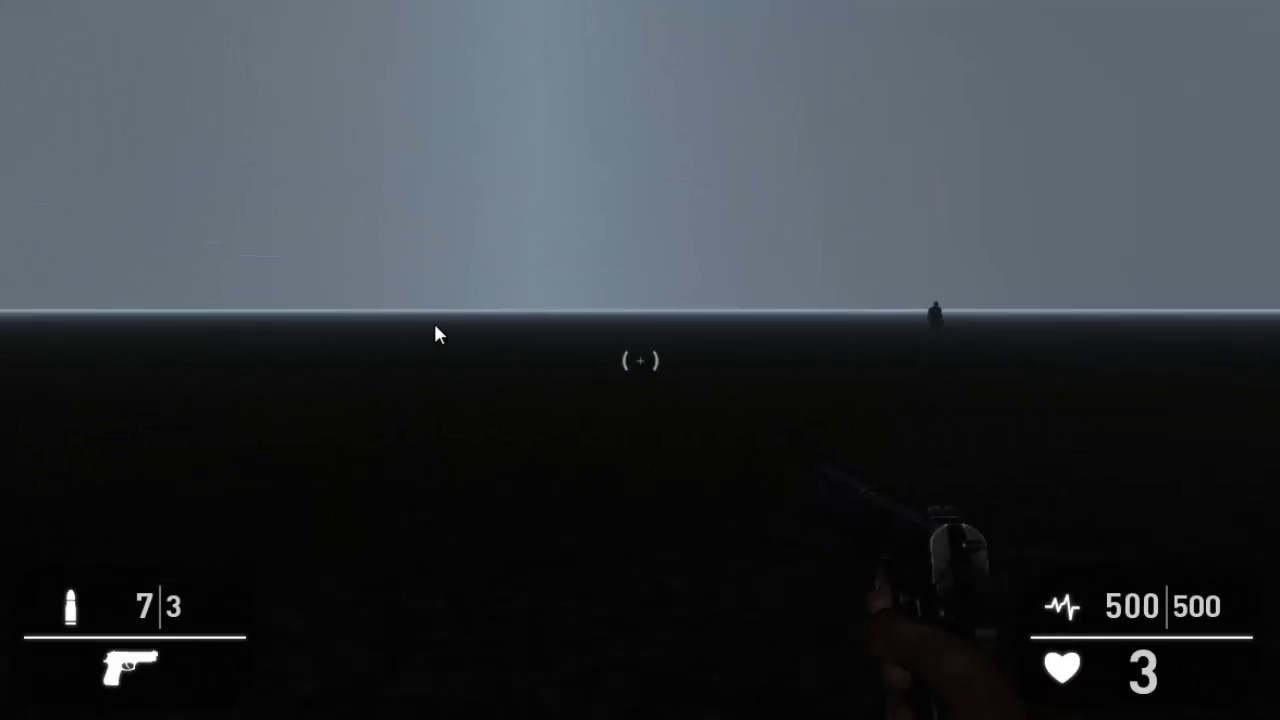
key(f)
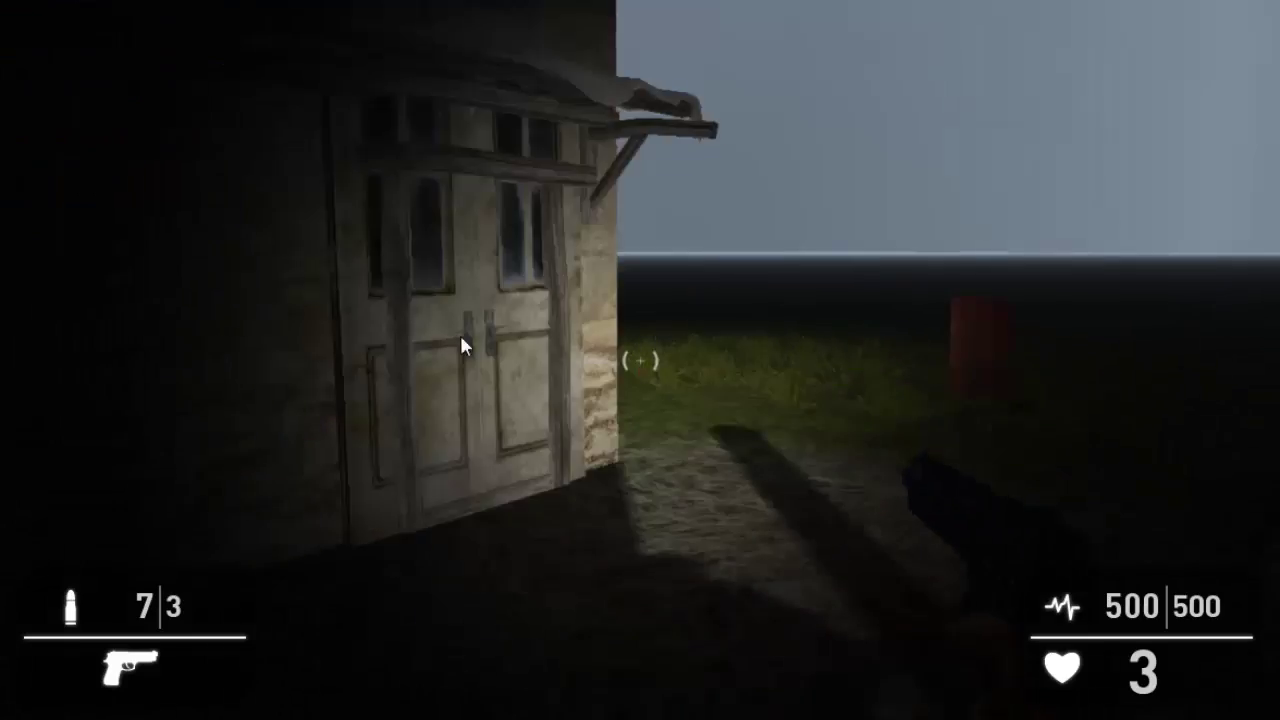
key(w)
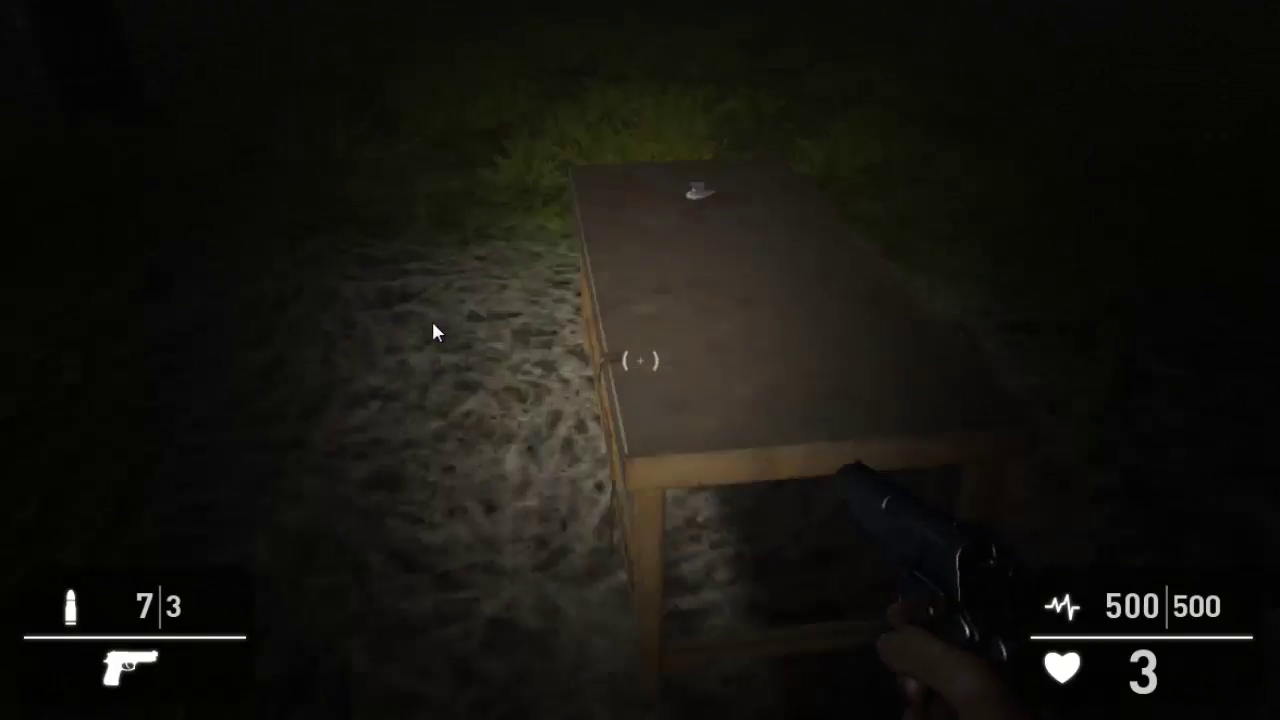
key(w)
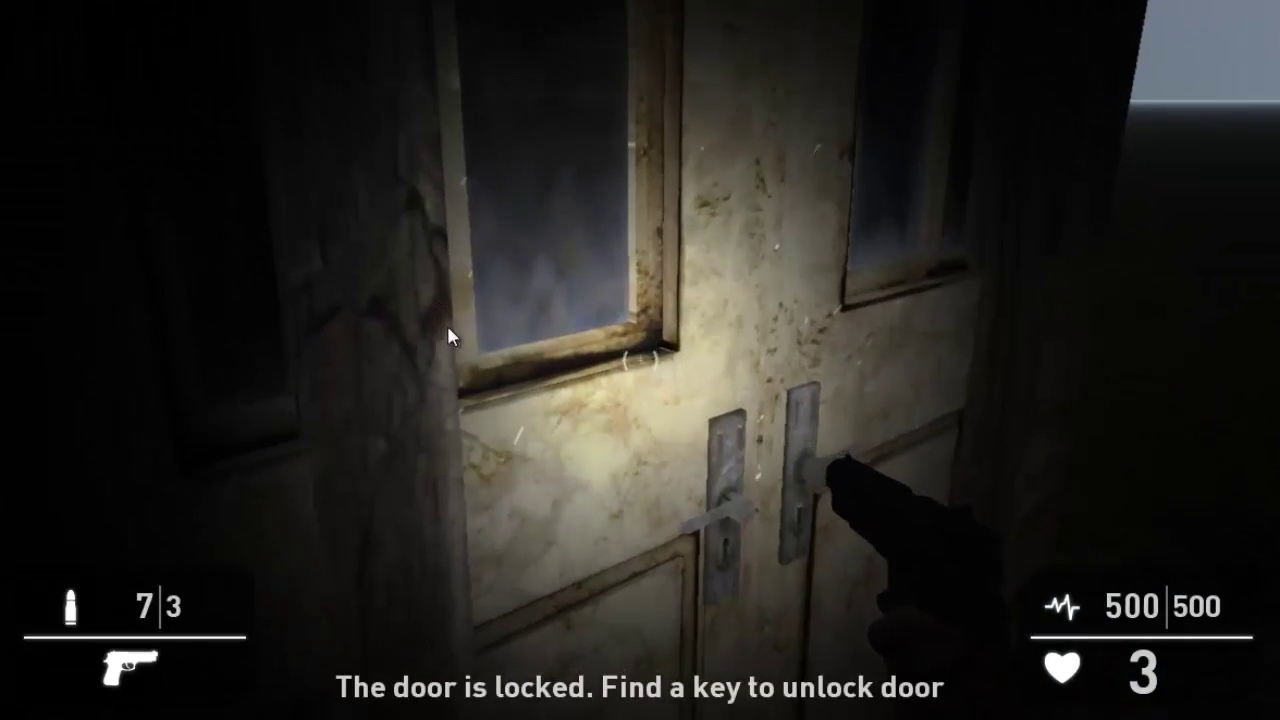
key(w)
key(w)
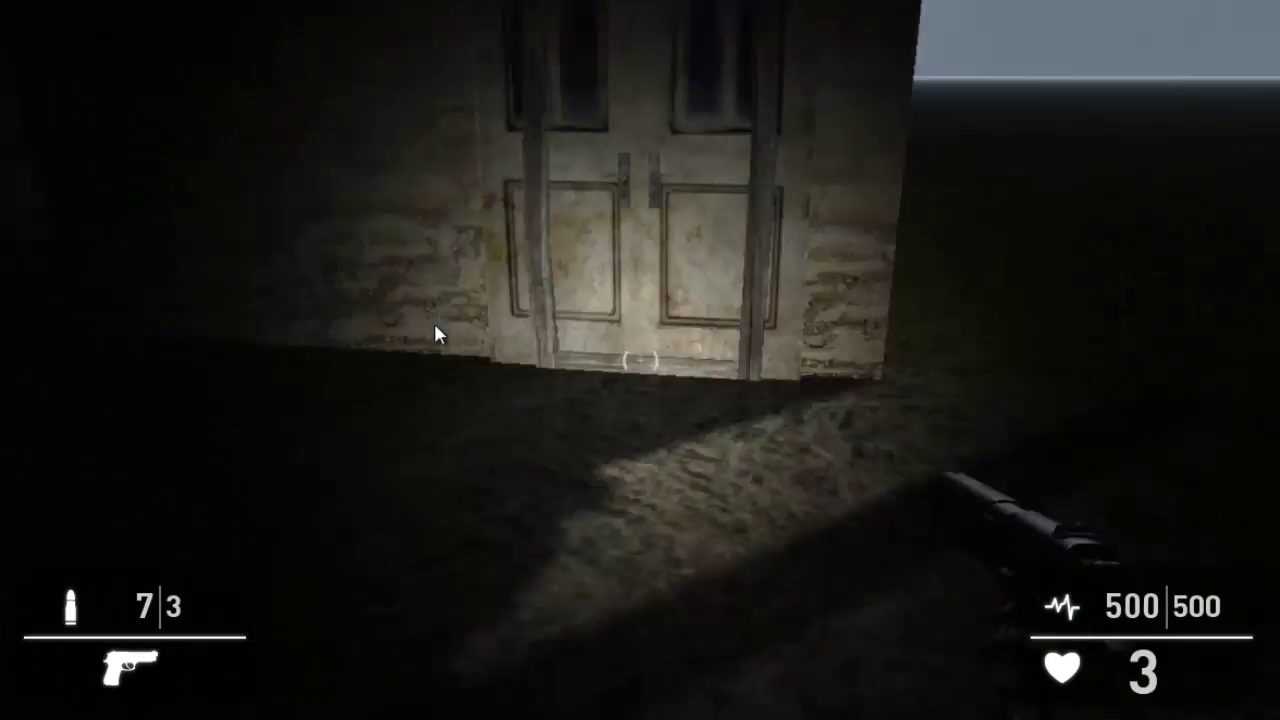
key(w)
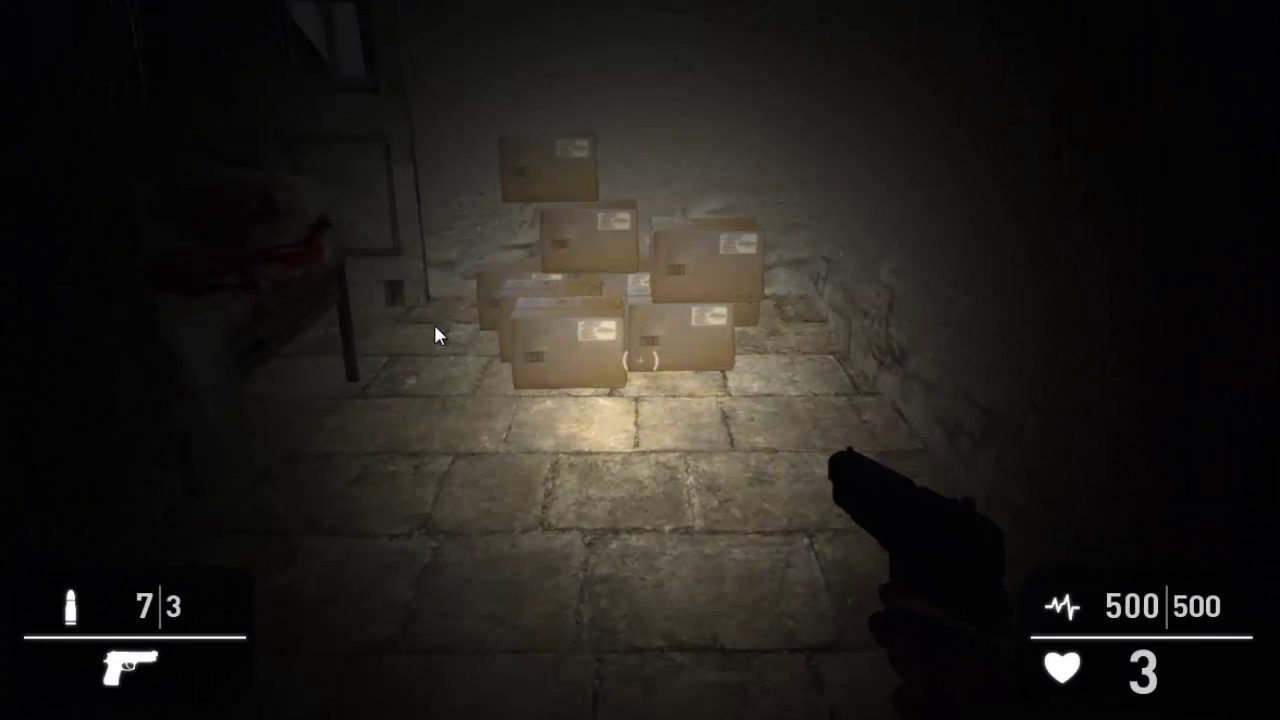
Step: Toggle the flashlight inside the building, walk back out along the path, and end the test game
key(f)
key(f)
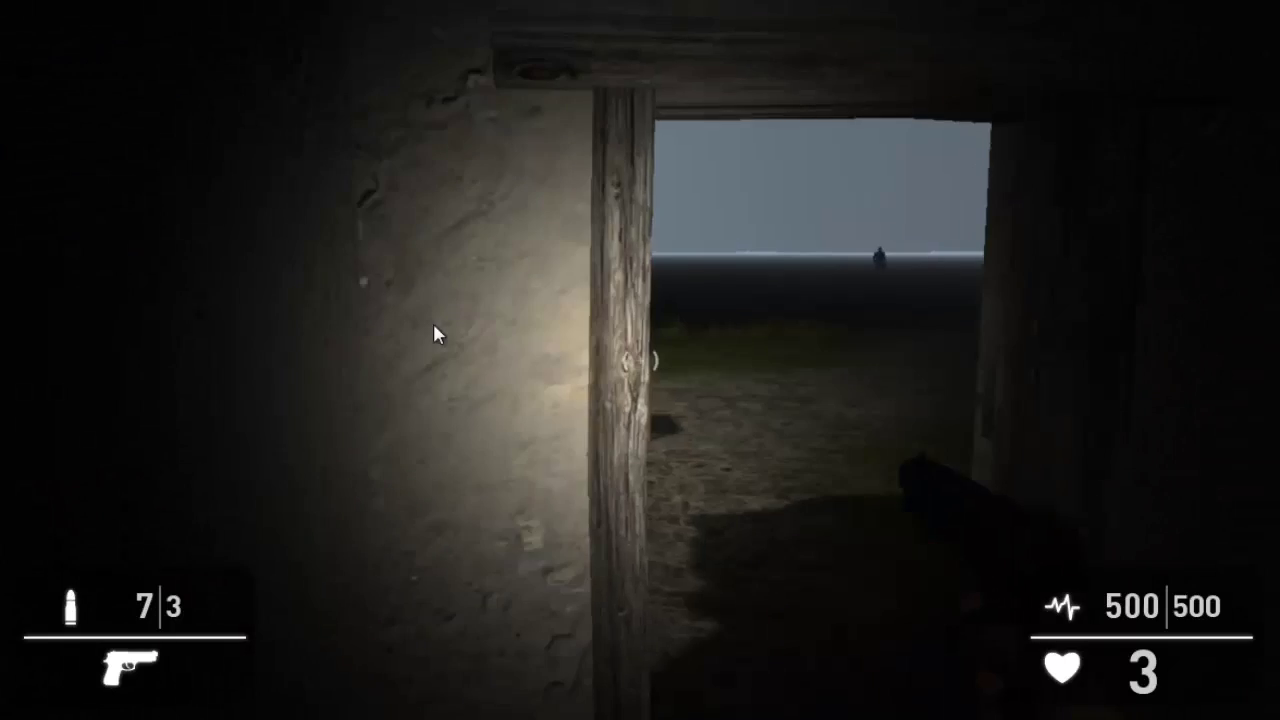
key(w)
key(w)
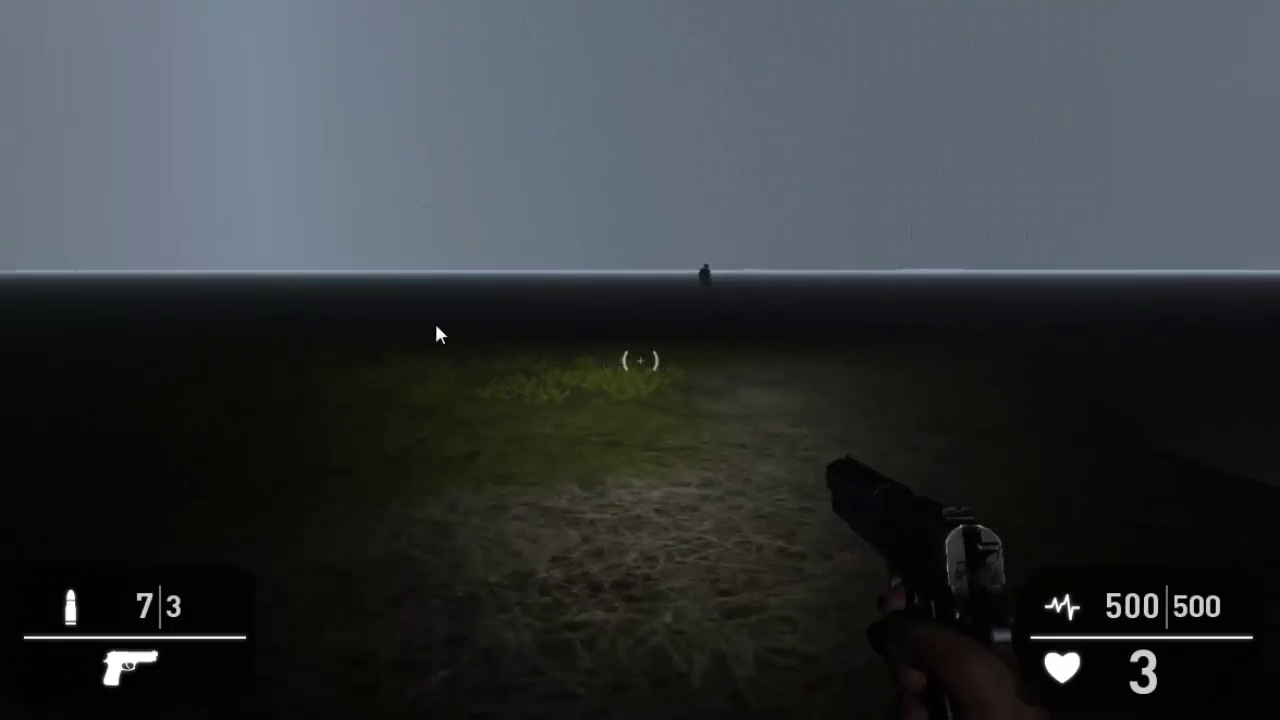
key(w)
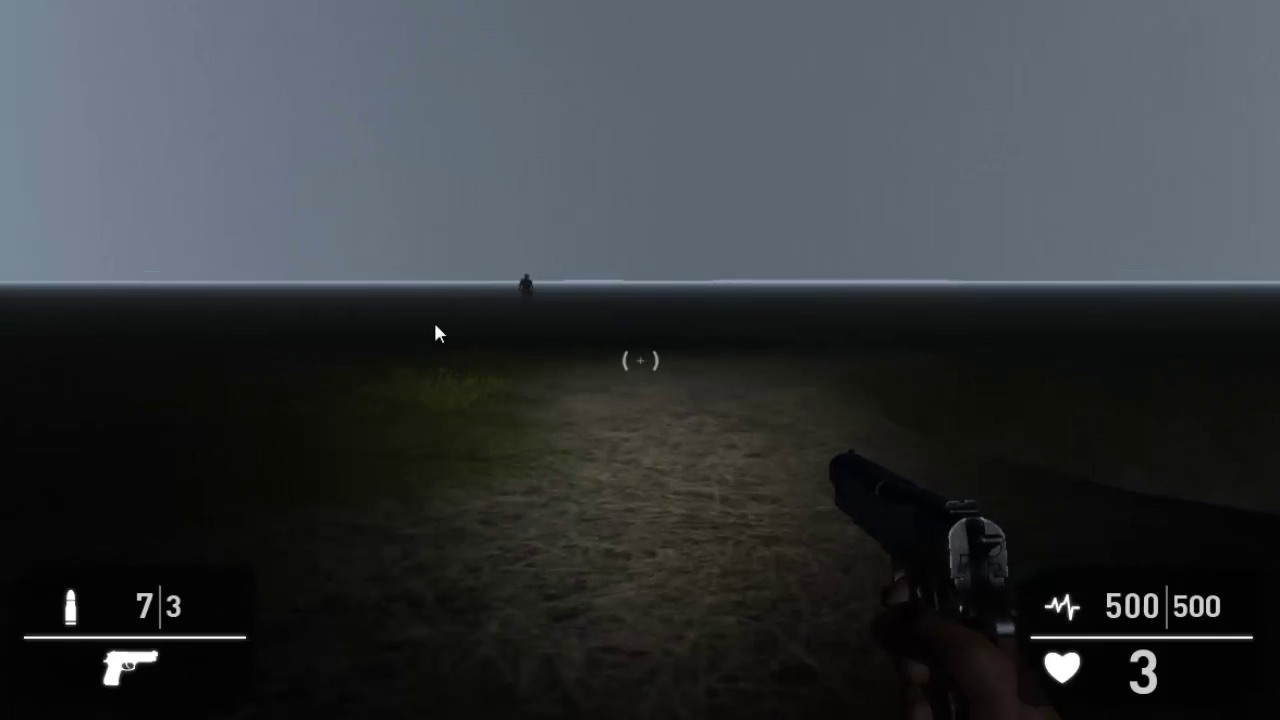
key(Escape)
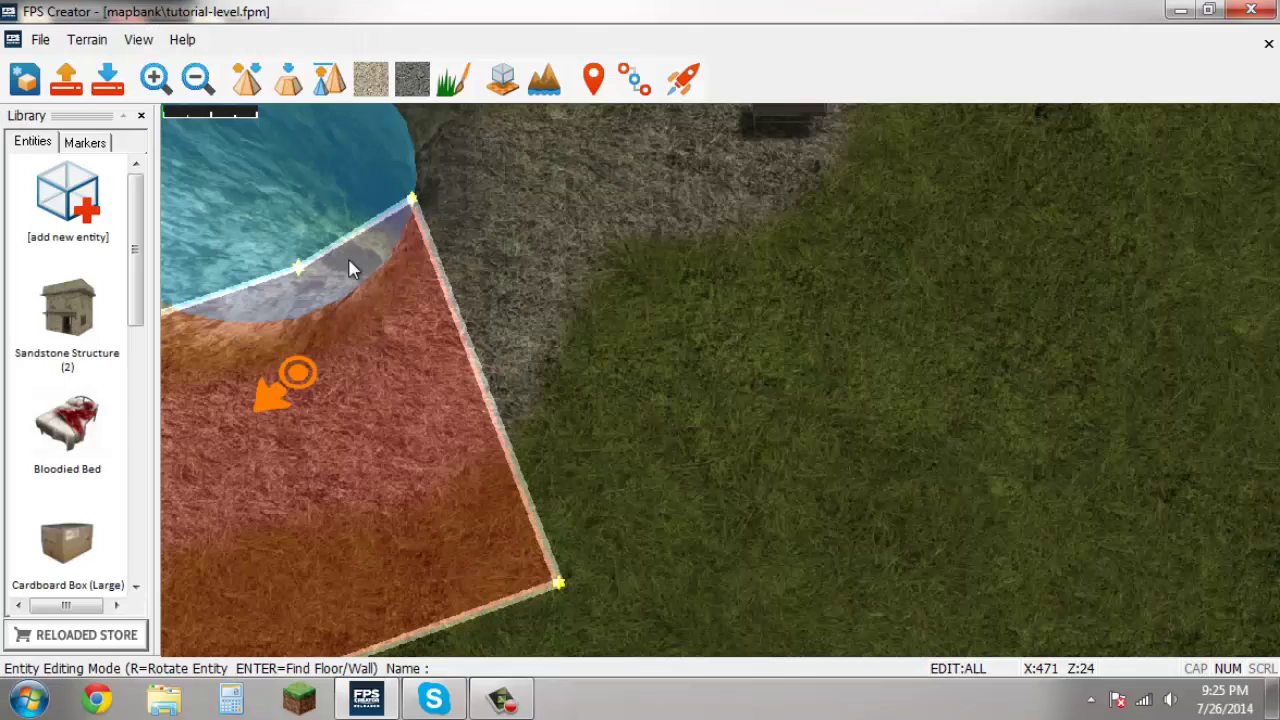
Step: Place a White Light marker in front of the building's entrance, beside the player start
scroll(680, 309, down, 3)
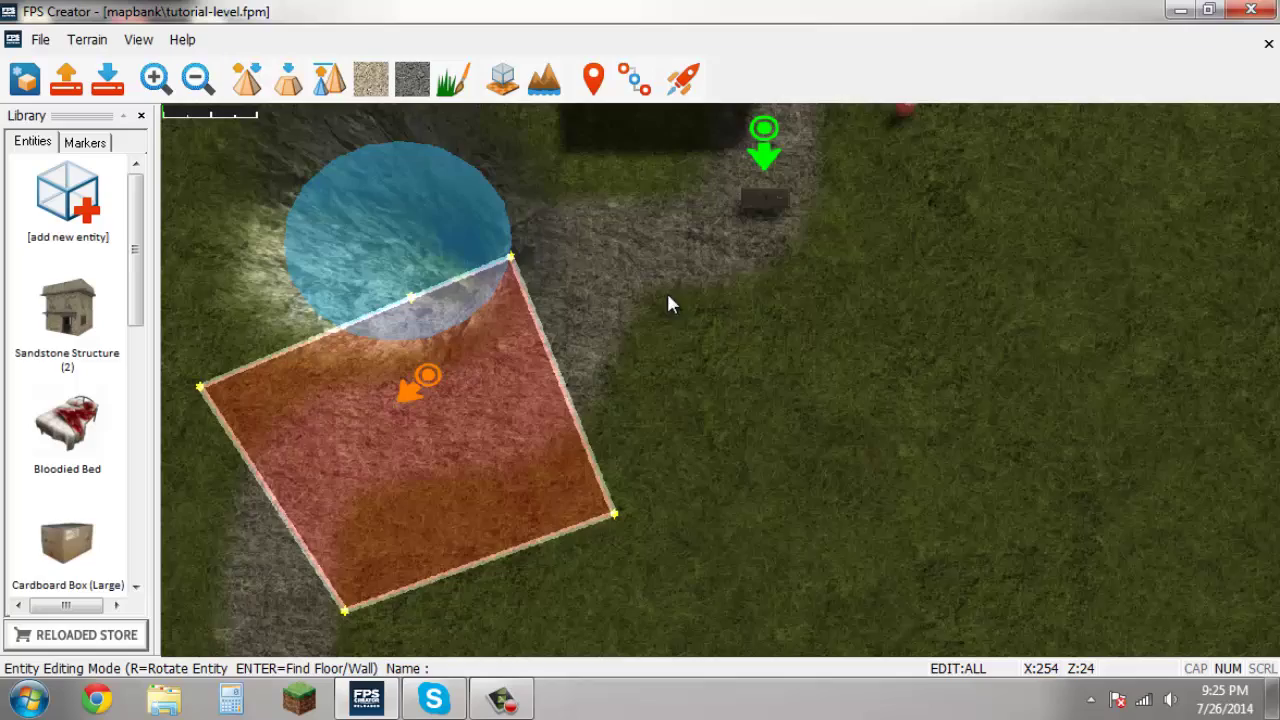
key(w)
key(s)
scroll(630, 488, up, 4)
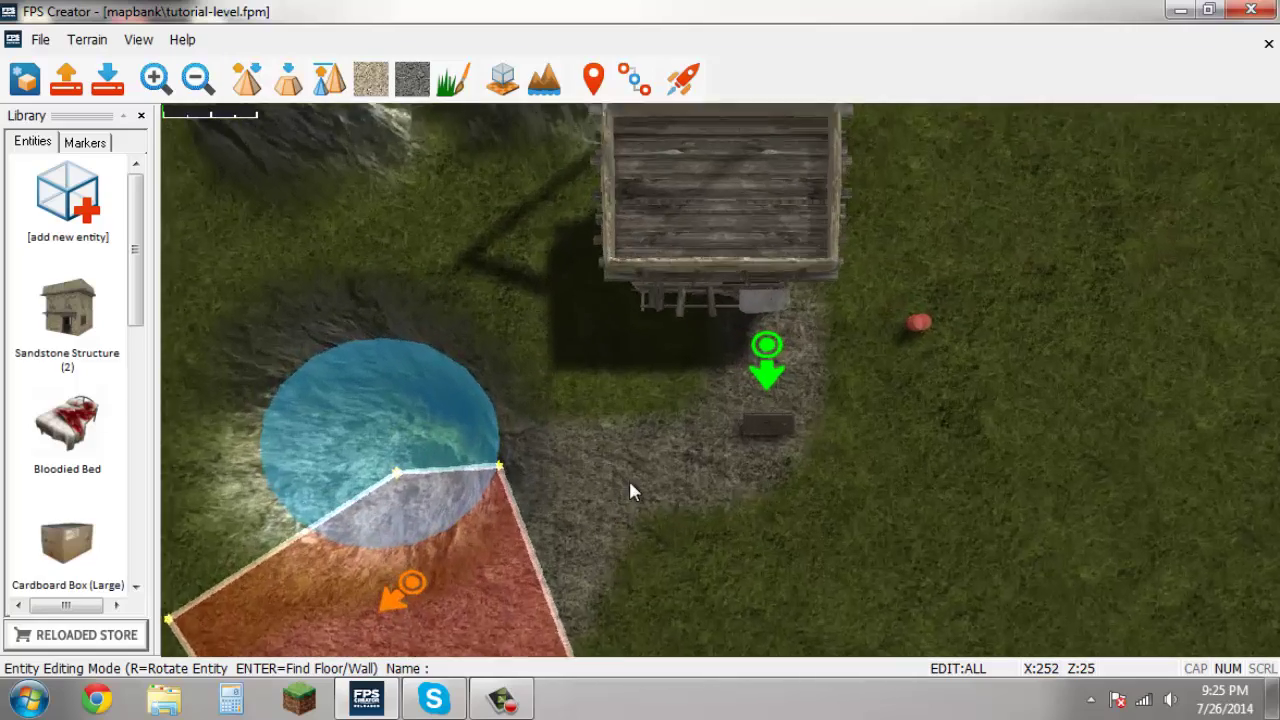
click(88, 142)
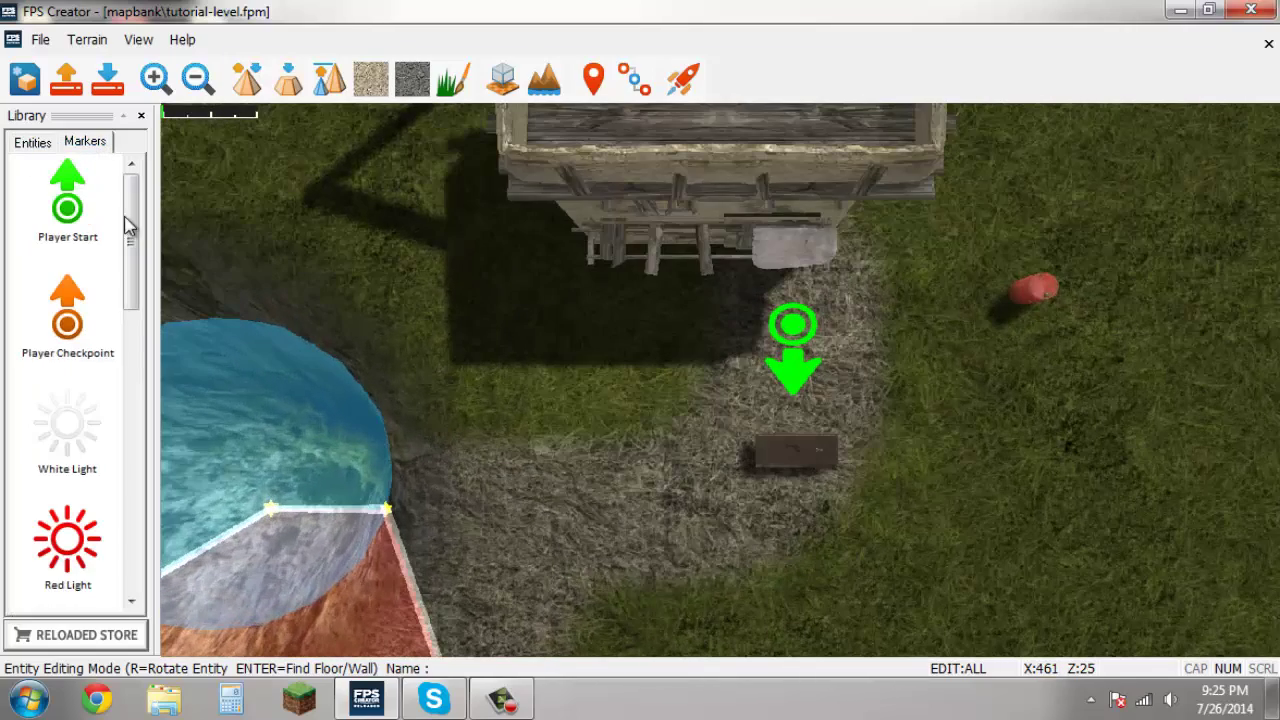
drag(132, 222, 131, 270)
mouse_move(136, 317)
mouse_down()
mouse_move(134, 512)
mouse_move(134, 243)
mouse_up()
click(80, 455)
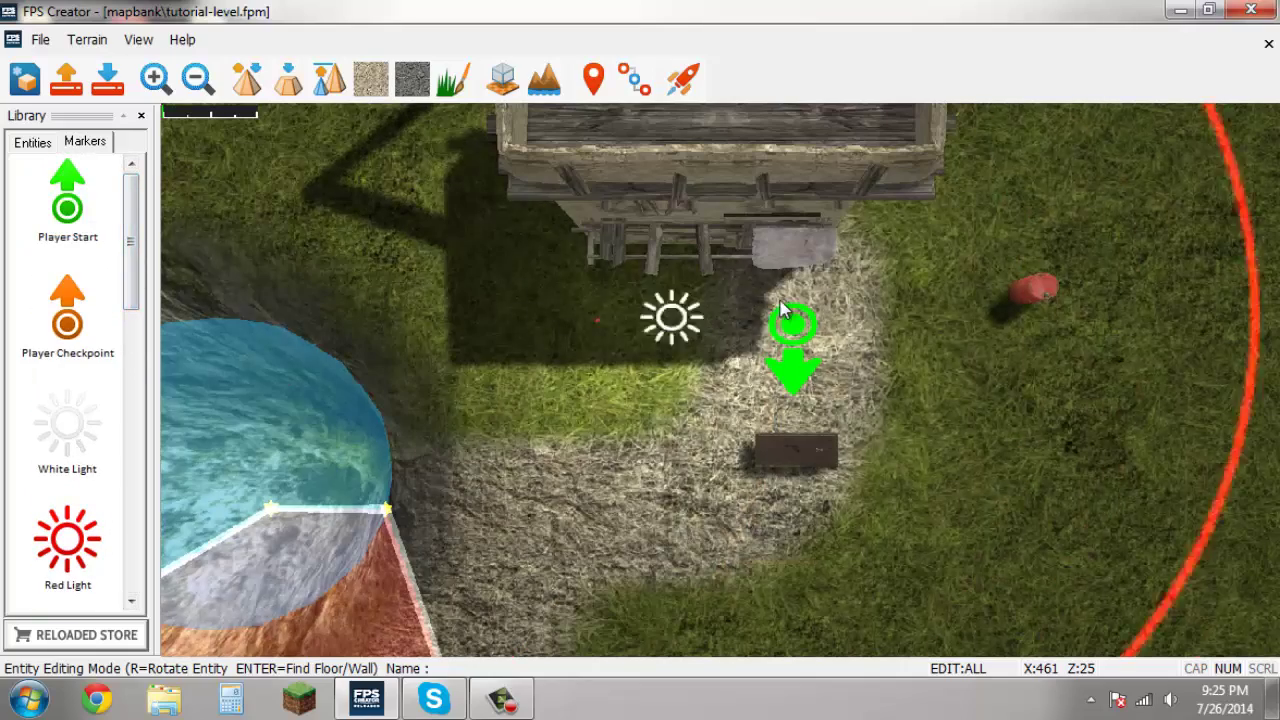
click(705, 345)
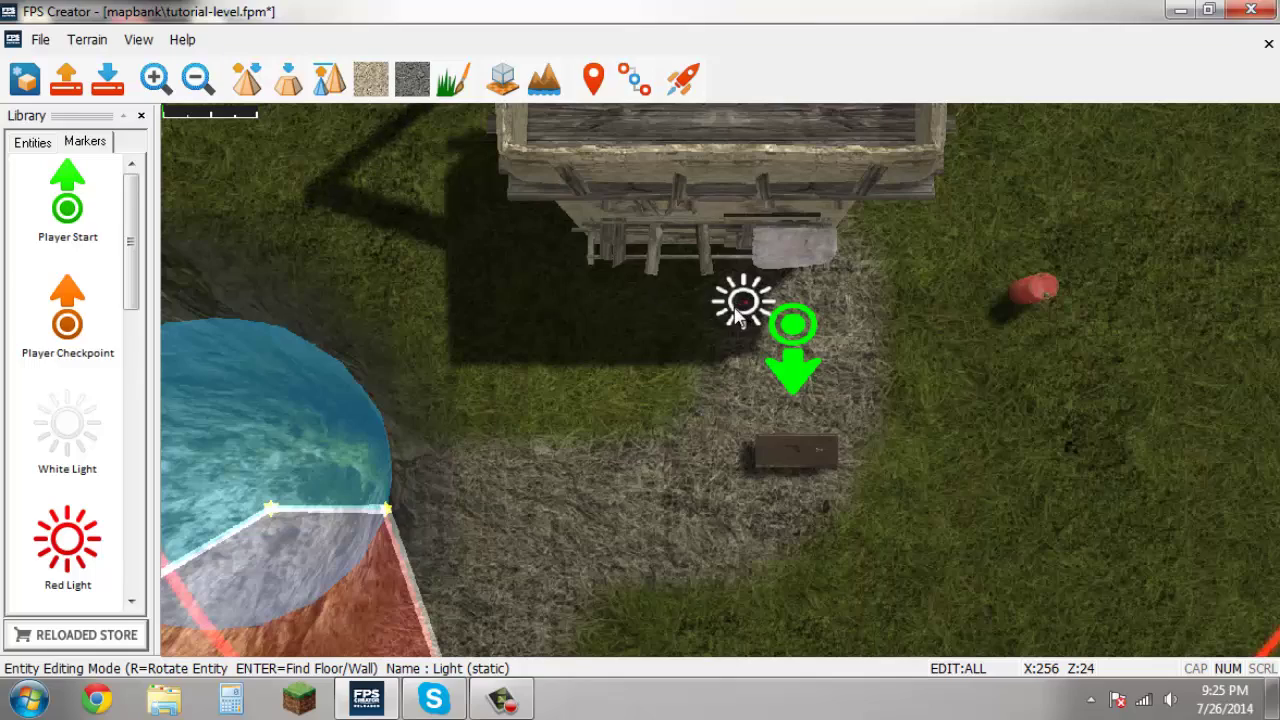
Step: Set the white light marker's Light Range to 50 and its Light Color to the custom dark red 030080, and apply the changes
right_click(735, 314)
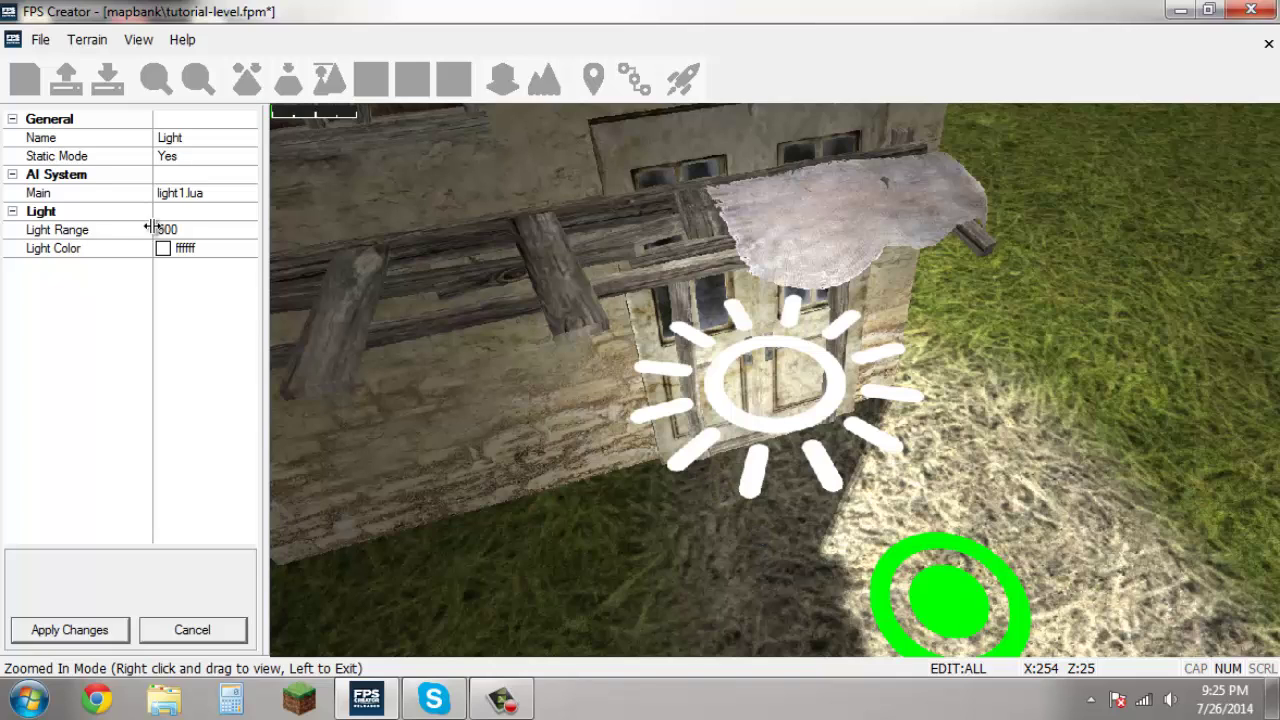
click(212, 230)
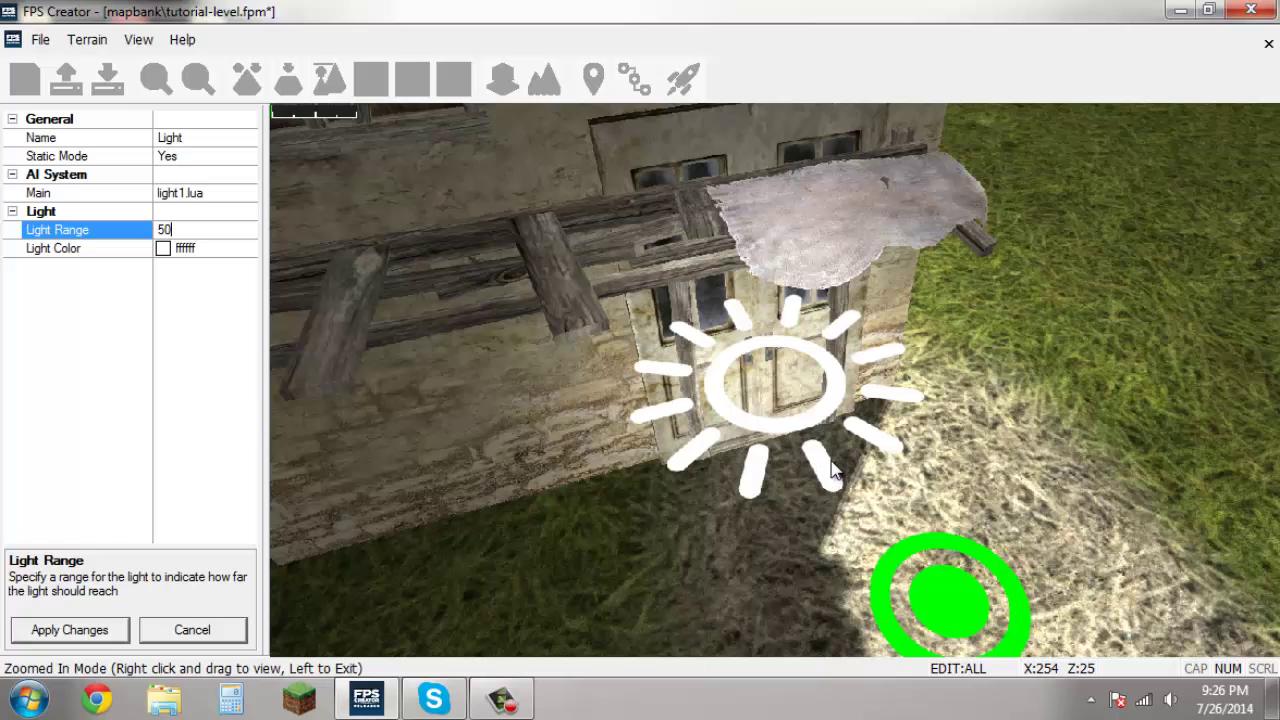
click(165, 249)
click(250, 251)
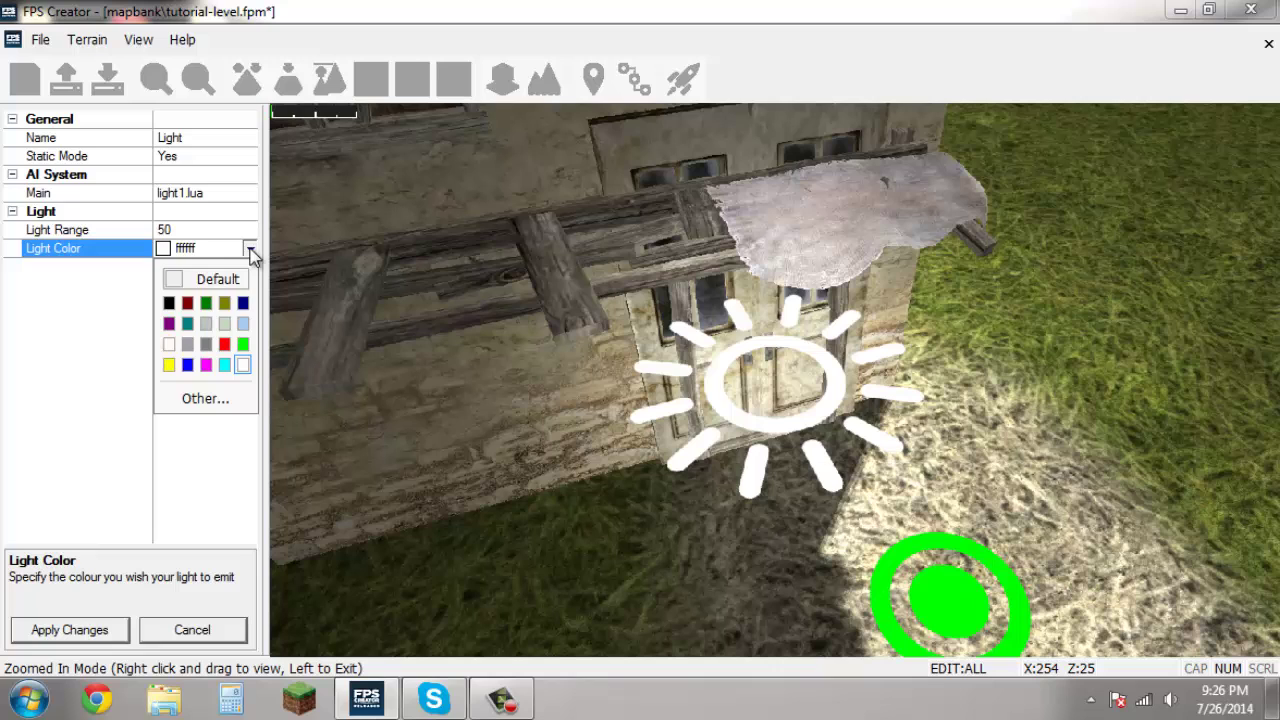
click(165, 252)
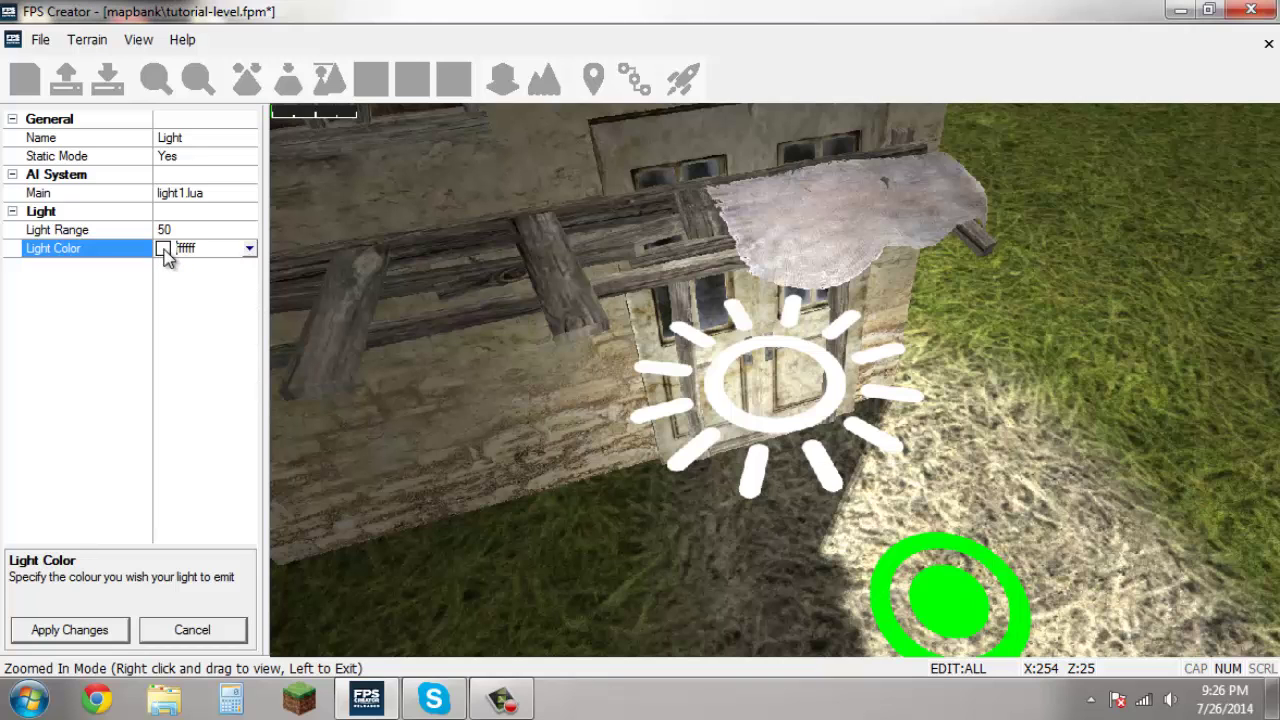
click(252, 250)
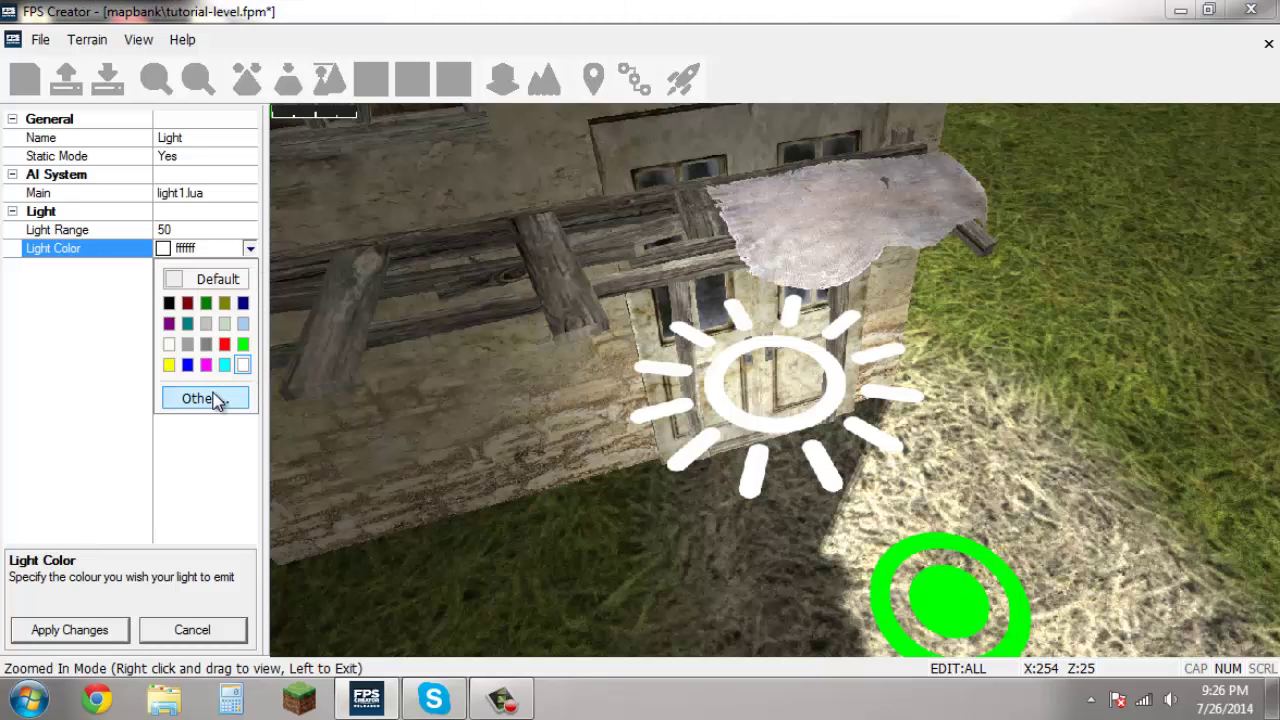
click(185, 398)
drag(750, 305, 839, 200)
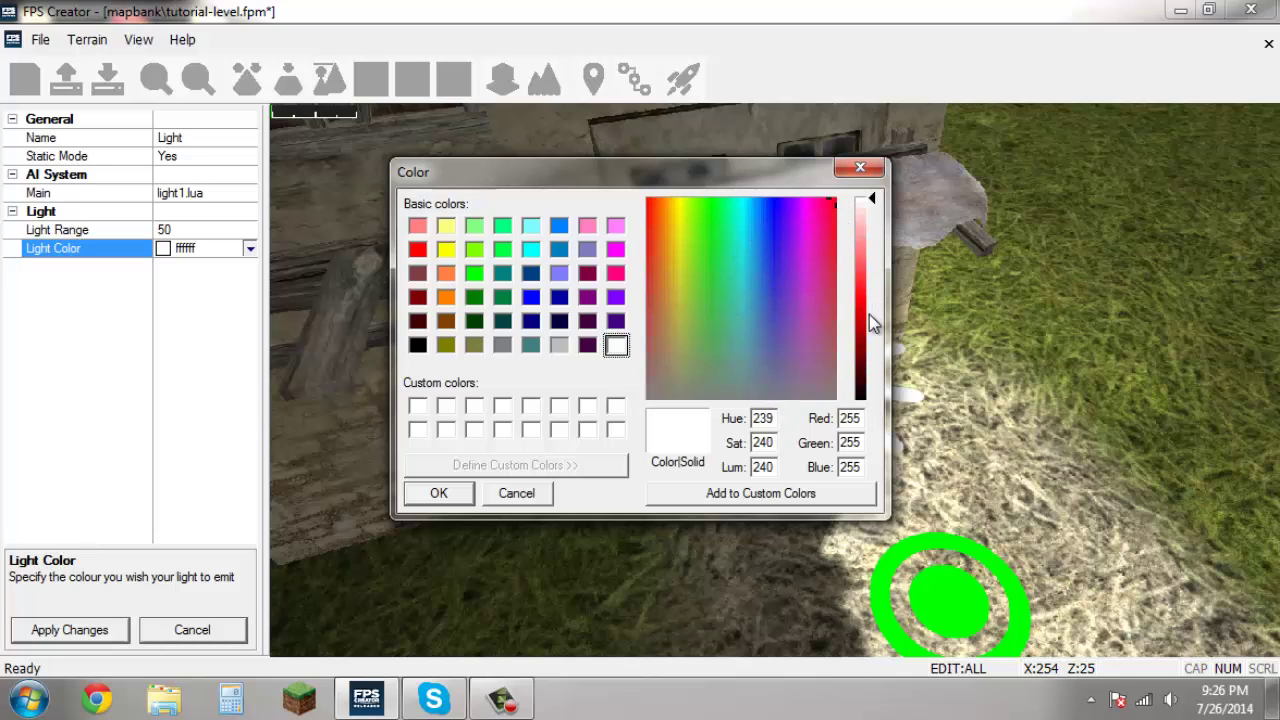
drag(871, 320, 870, 350)
click(438, 494)
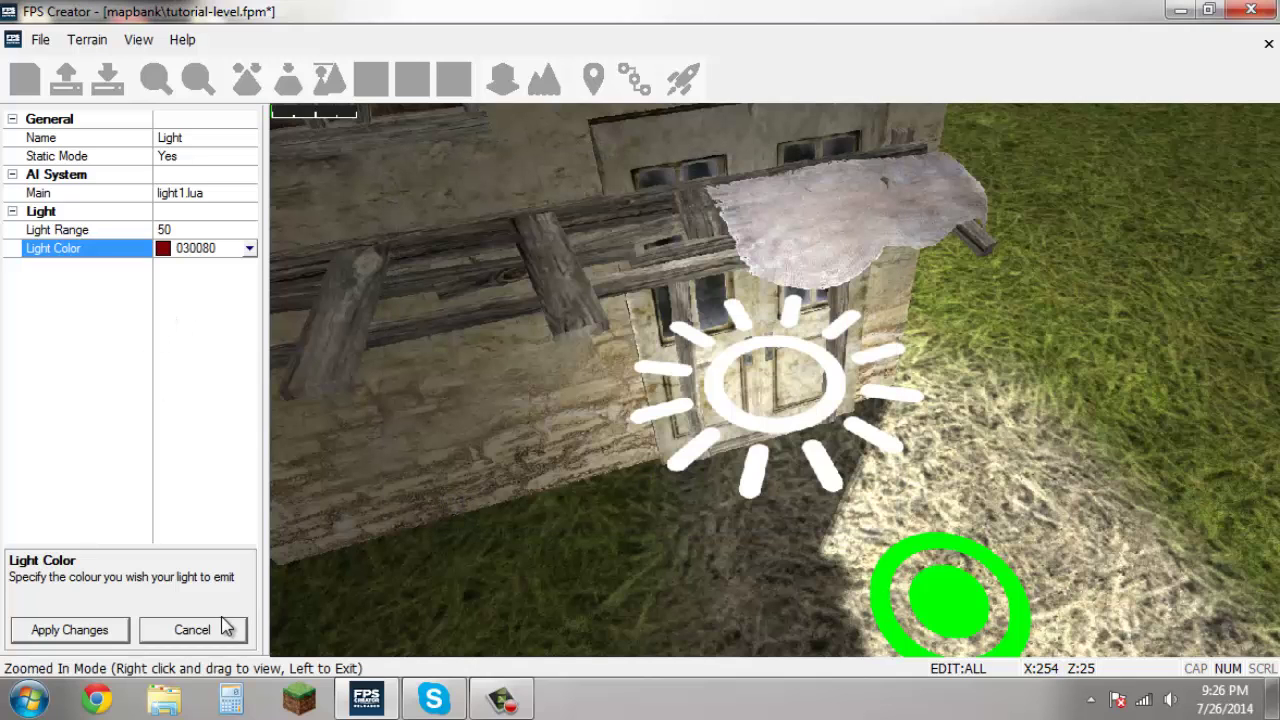
click(69, 631)
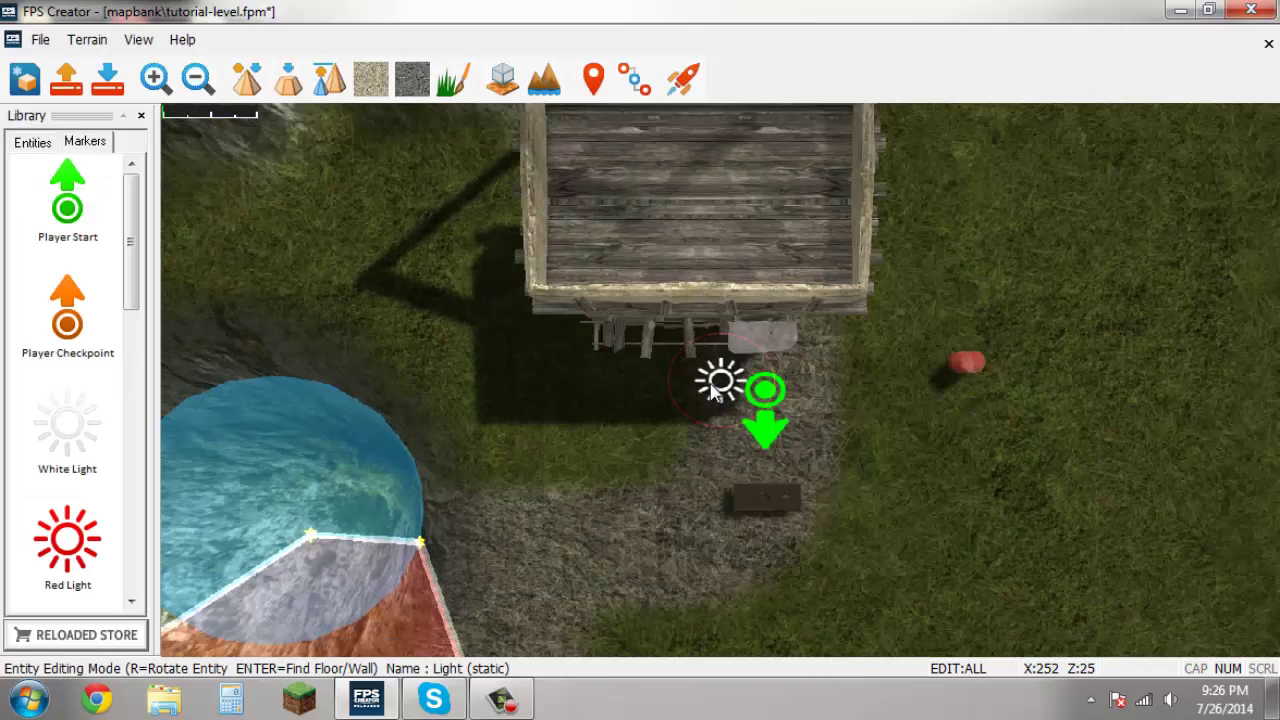
Step: Move the light marker from in front of the entrance onto the building and deselect it
mouse_move(715, 392)
mouse_down()
mouse_move(716, 208)
mouse_move(714, 240)
mouse_up()
click(704, 239)
right_click(1119, 417)
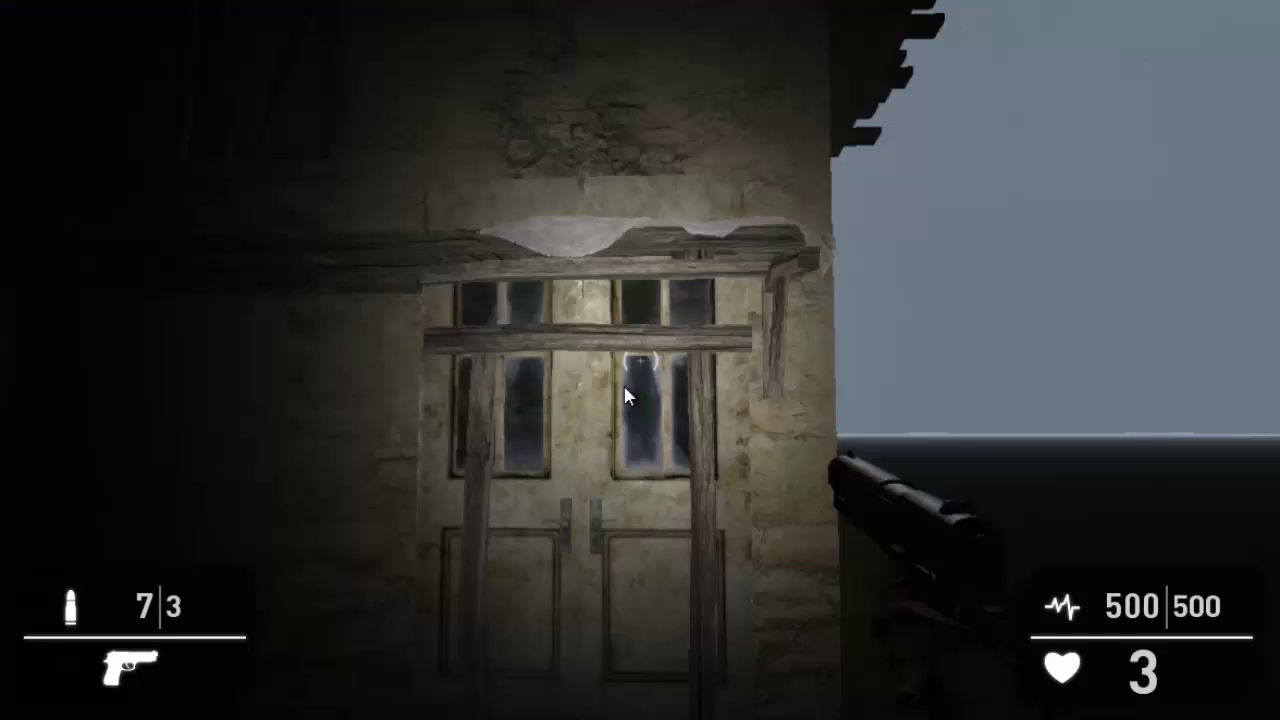
Step: Run the test game and walk around the building's entrance to examine the light's effect on the door and ground
key(w)
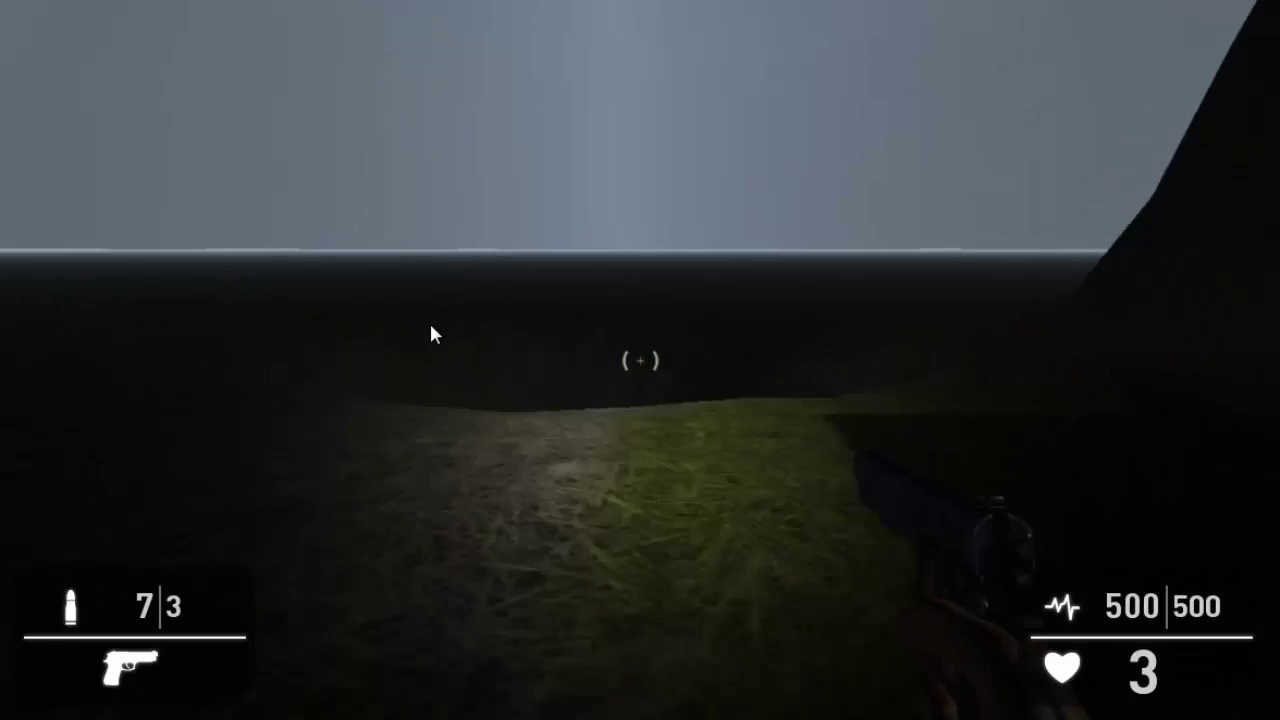
key(w)
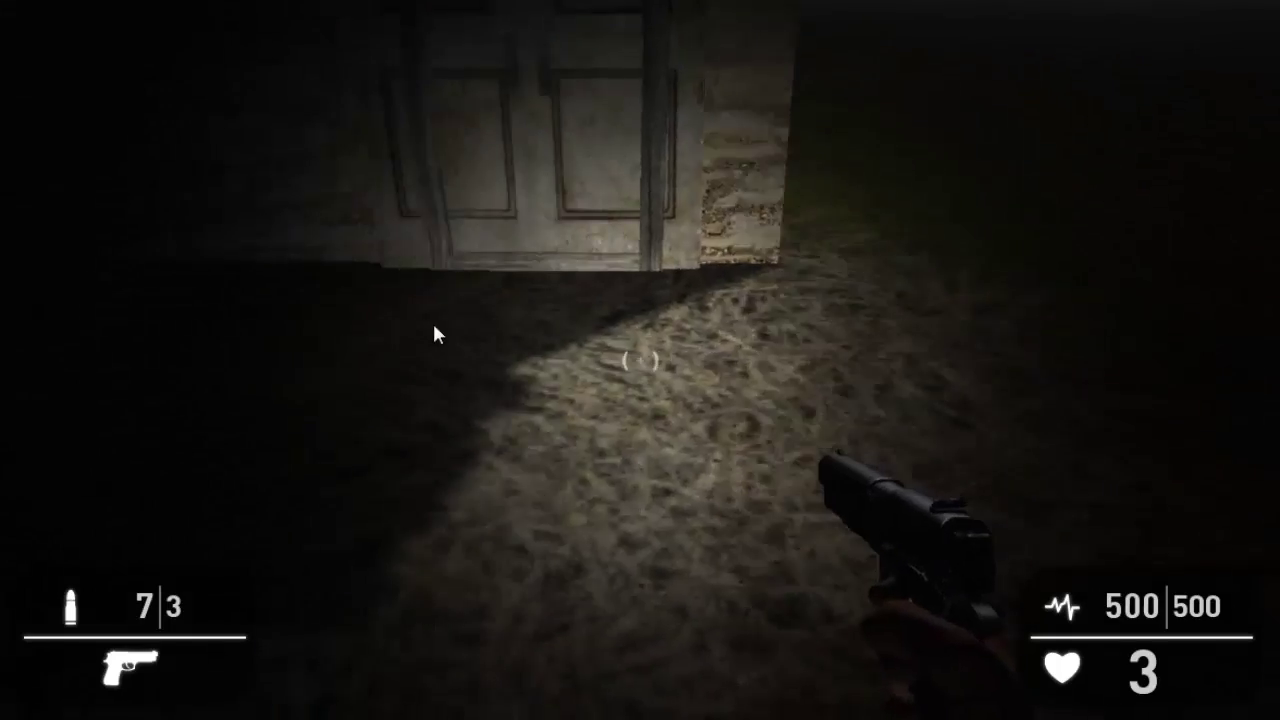